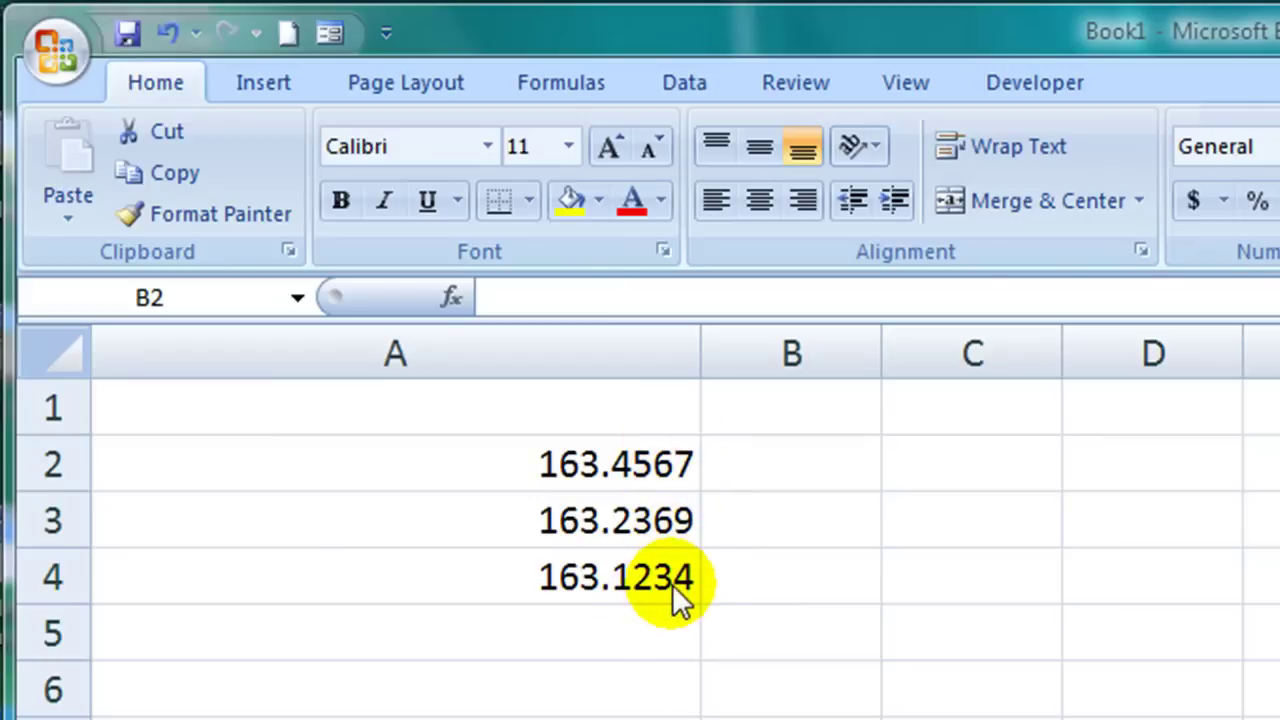
Enter =RIGHT(A2,4) in B2 to extract the last four characters, and fill the formula down to B4
left_click(785, 465)
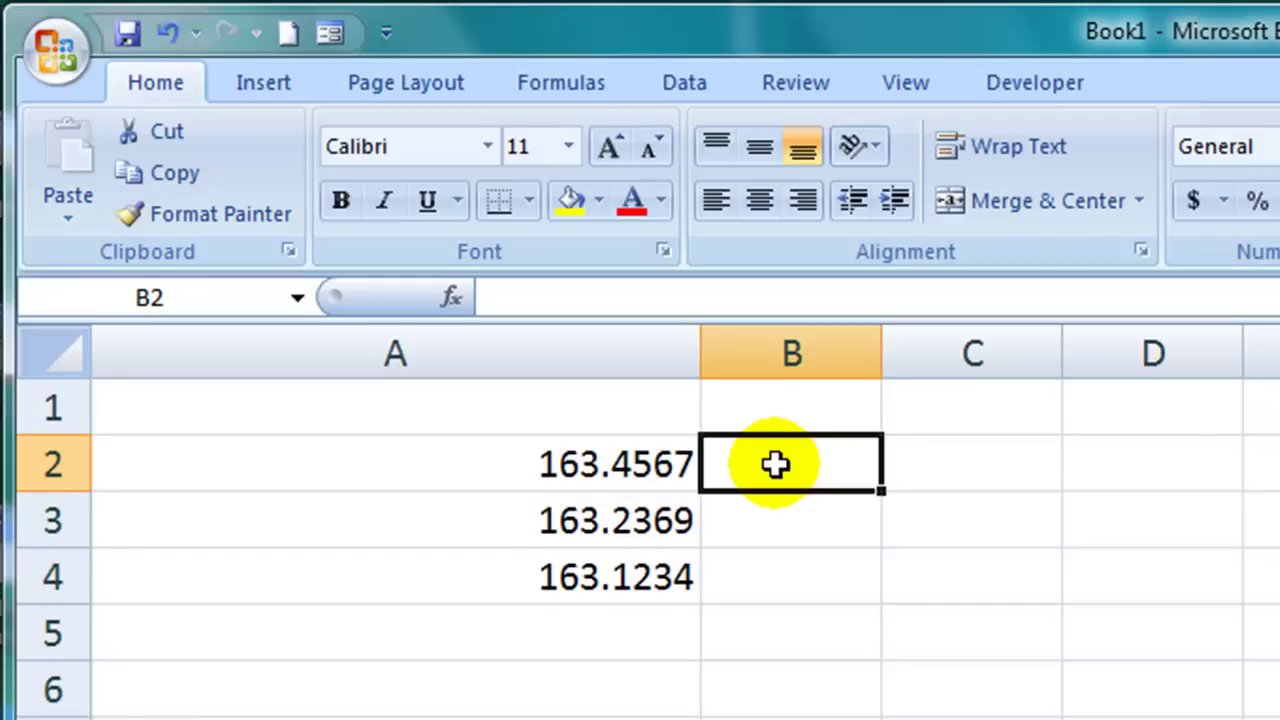
type("=")
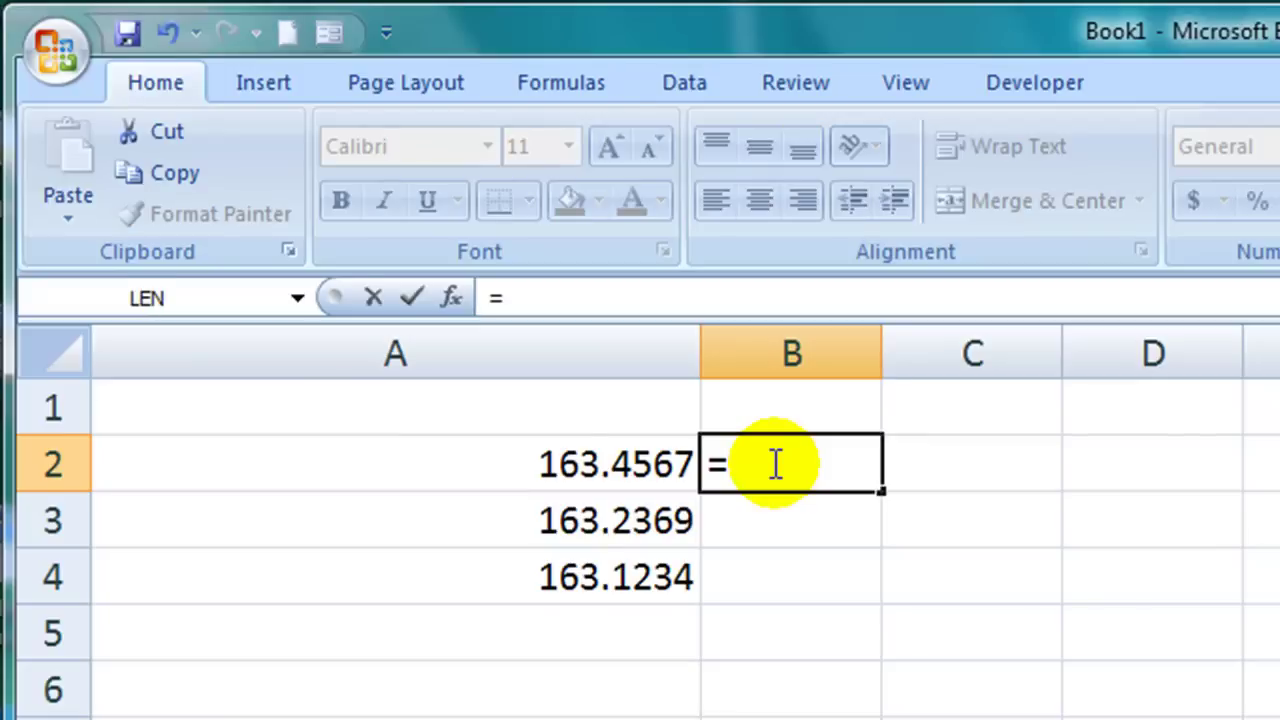
type("right")
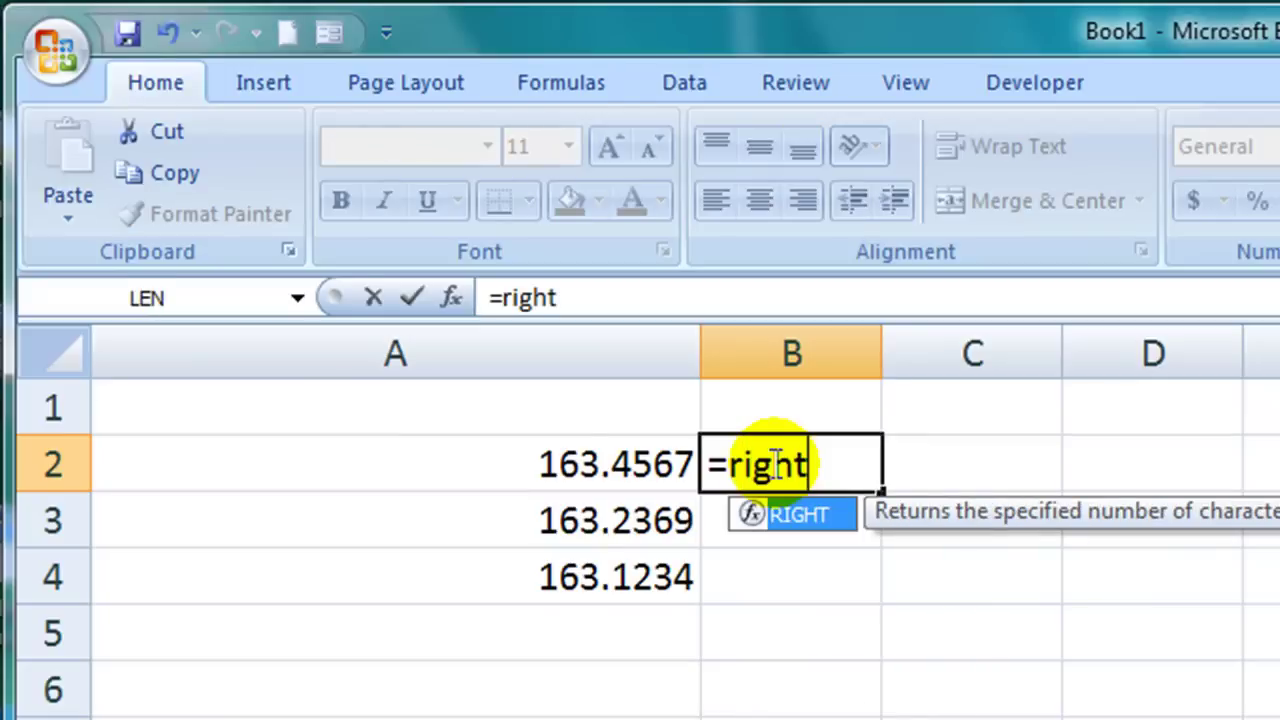
type("(")
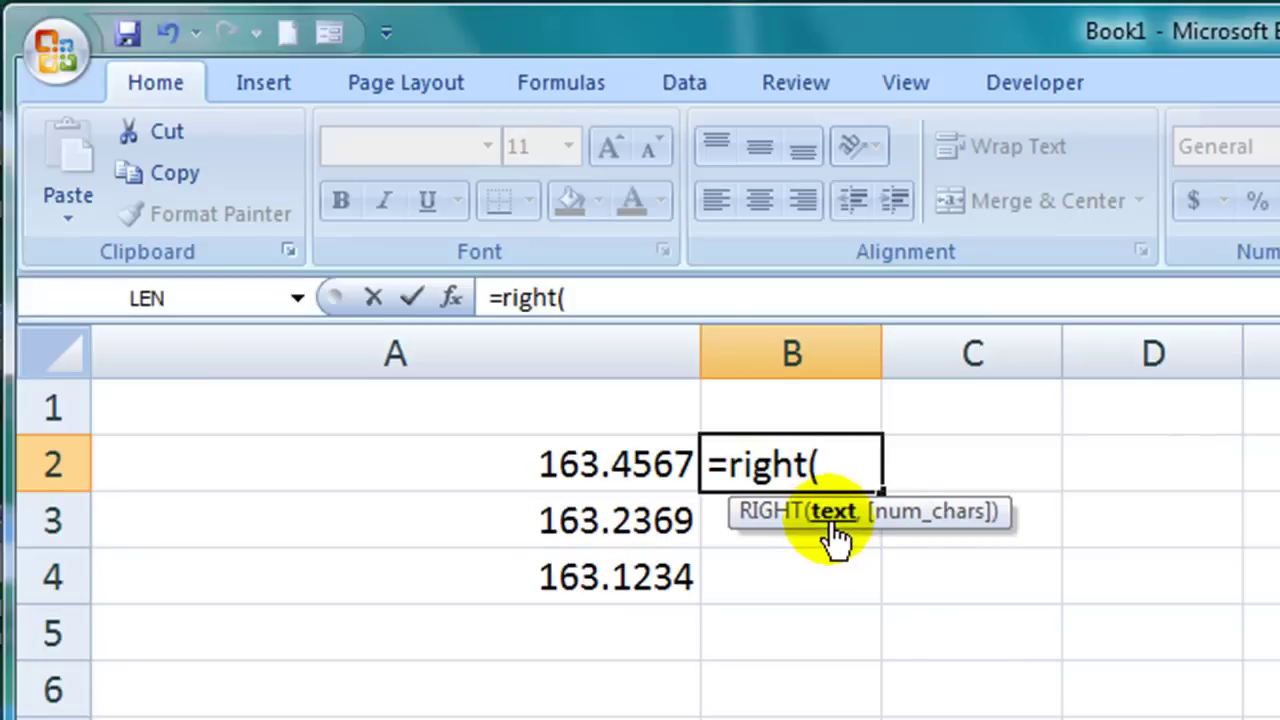
left_click(633, 465)
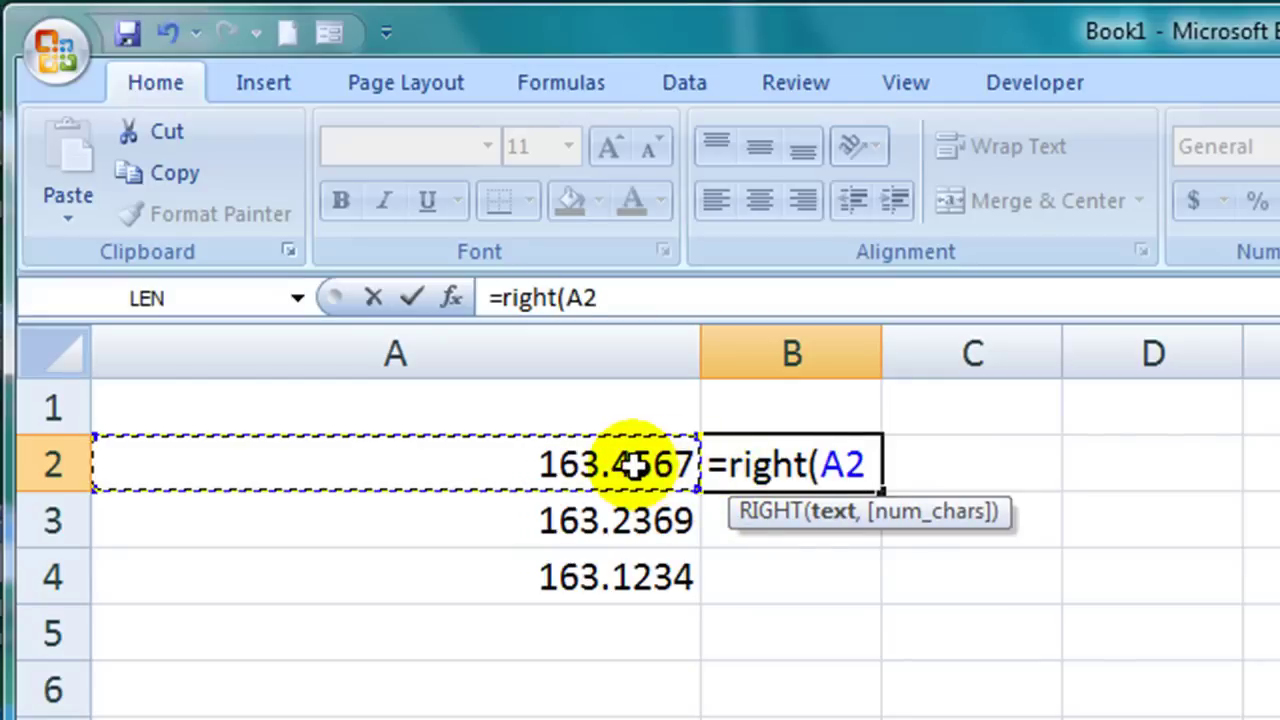
type(",")
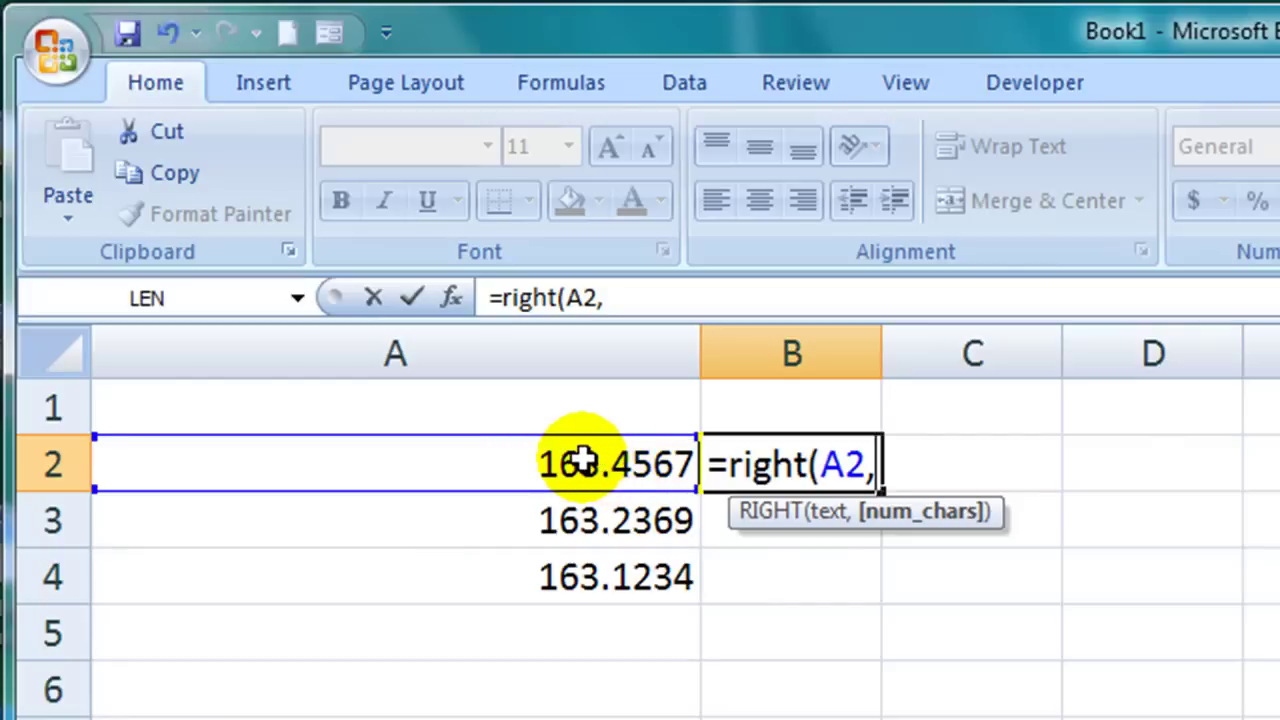
type("4")
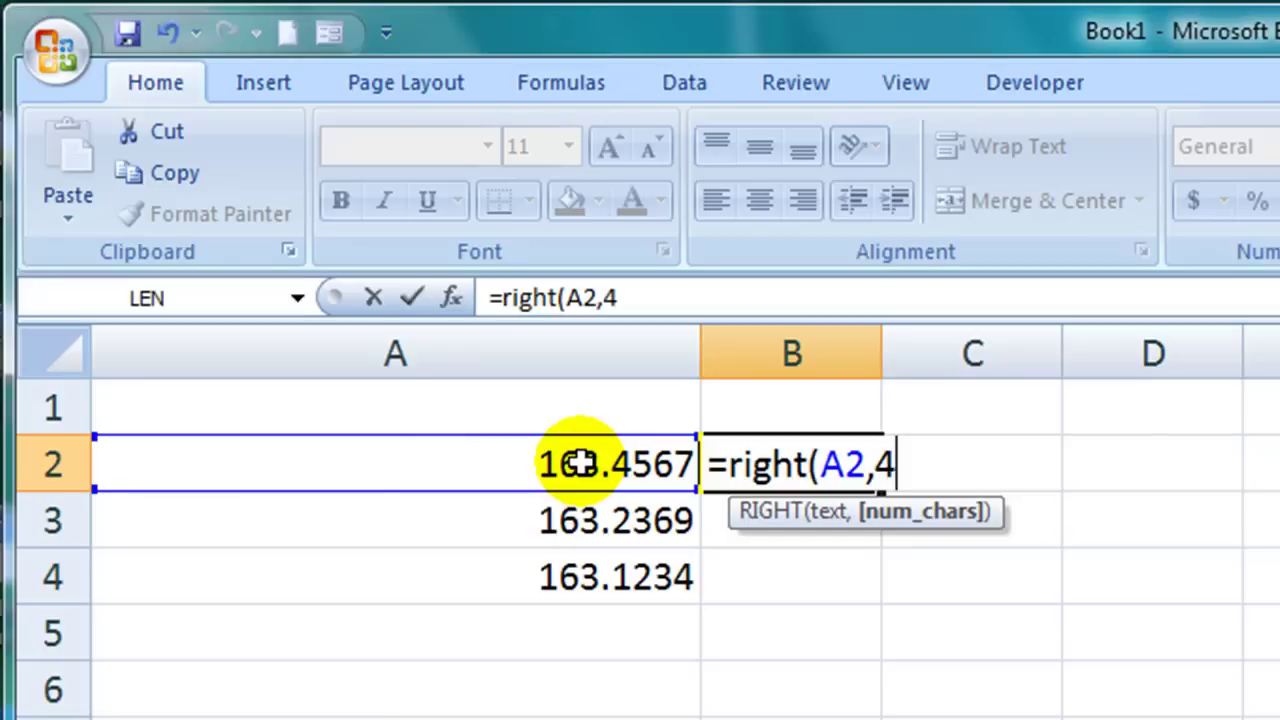
type(")")
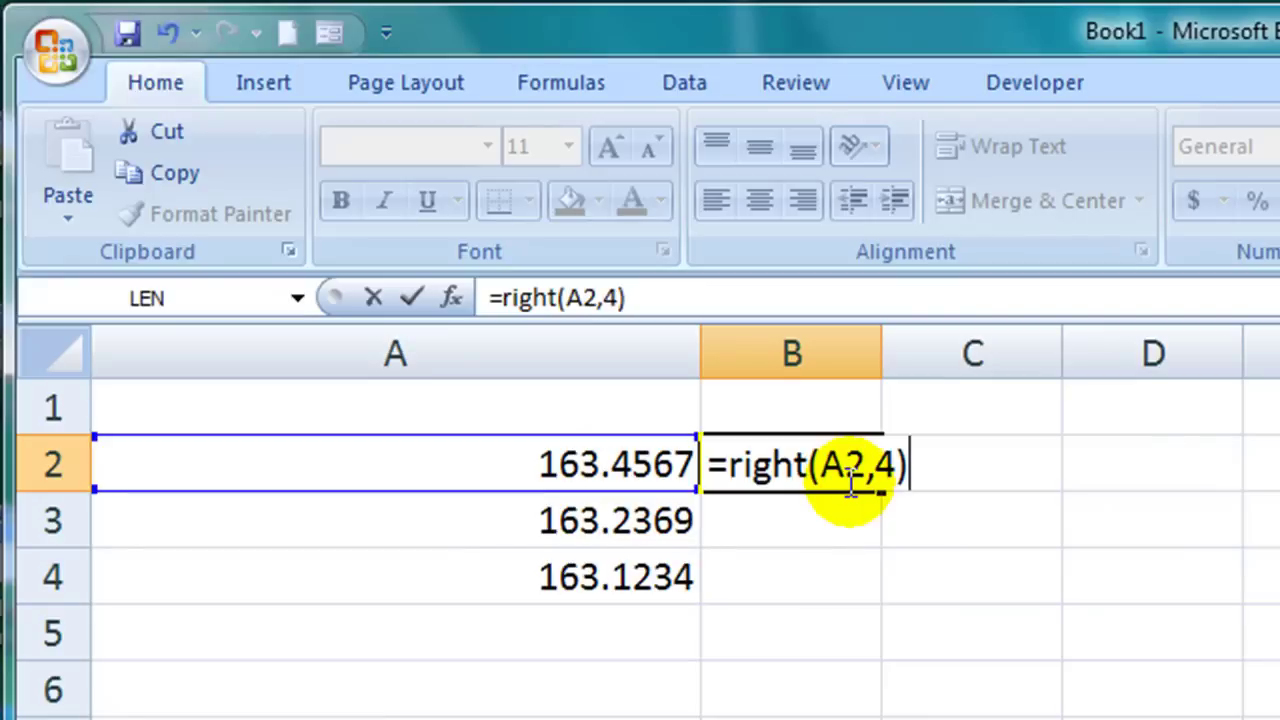
key("Return")
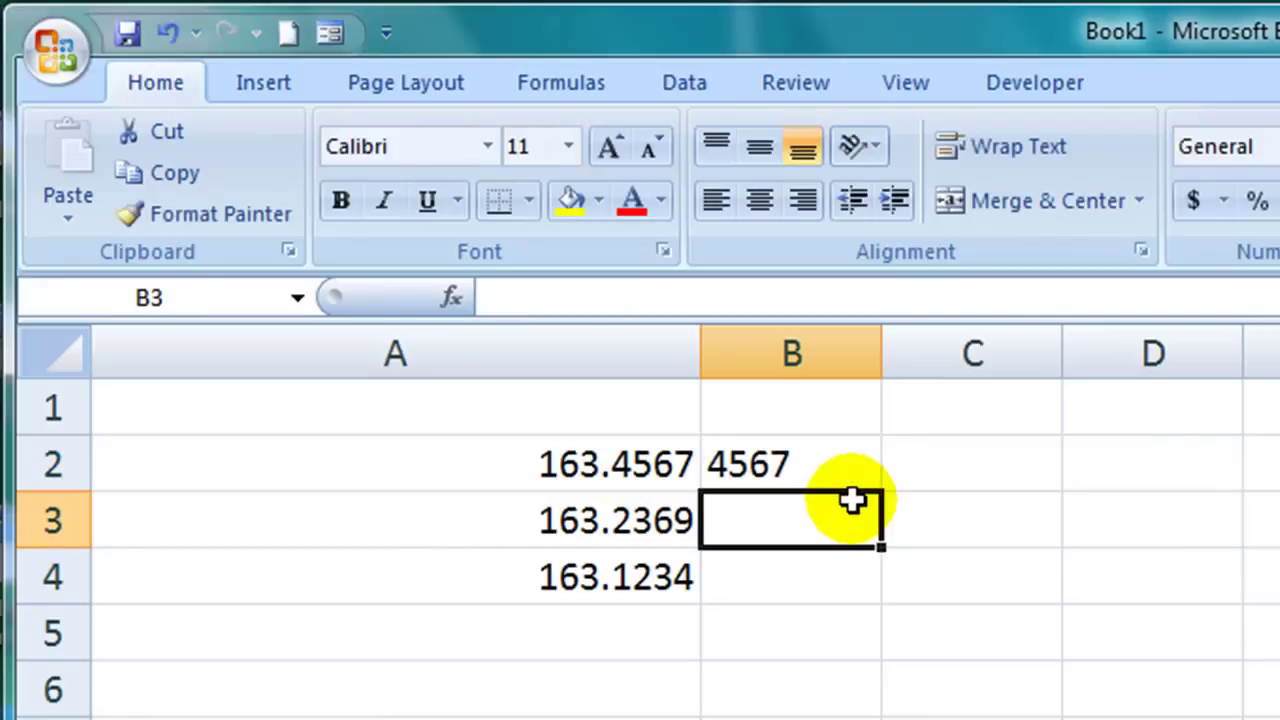
left_click(851, 477)
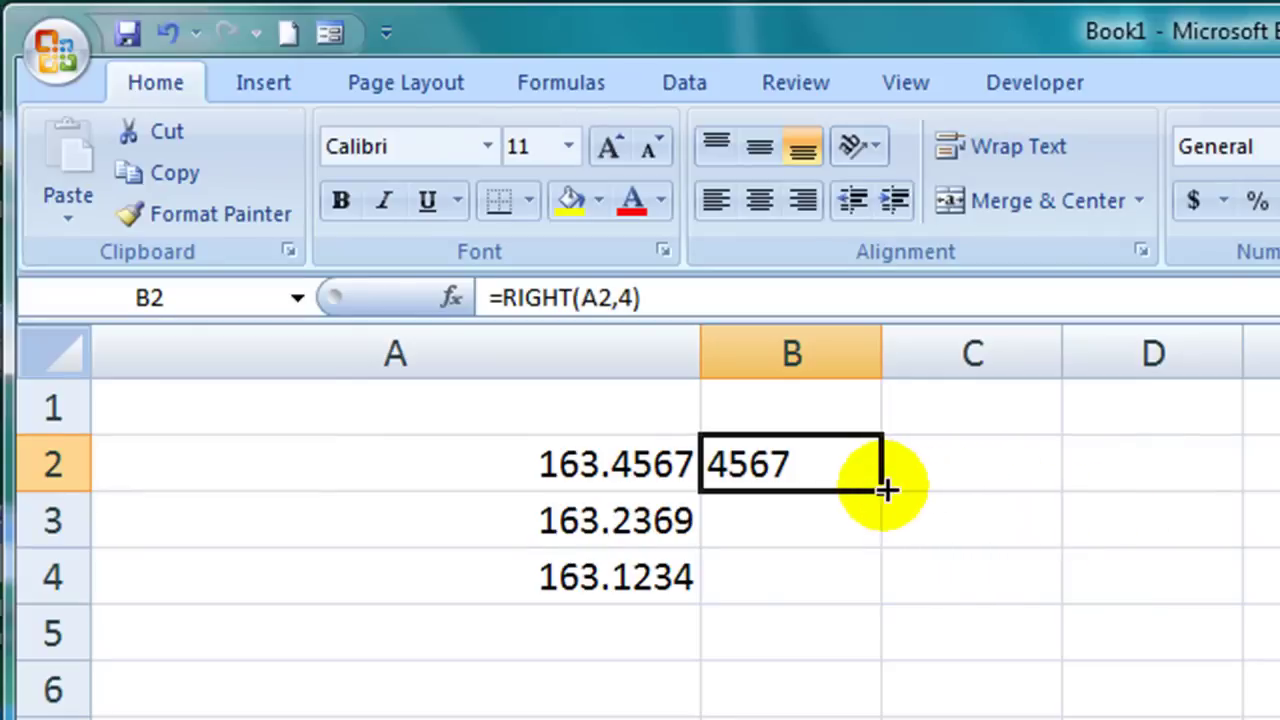
left_click_drag(883, 489, 868, 596)
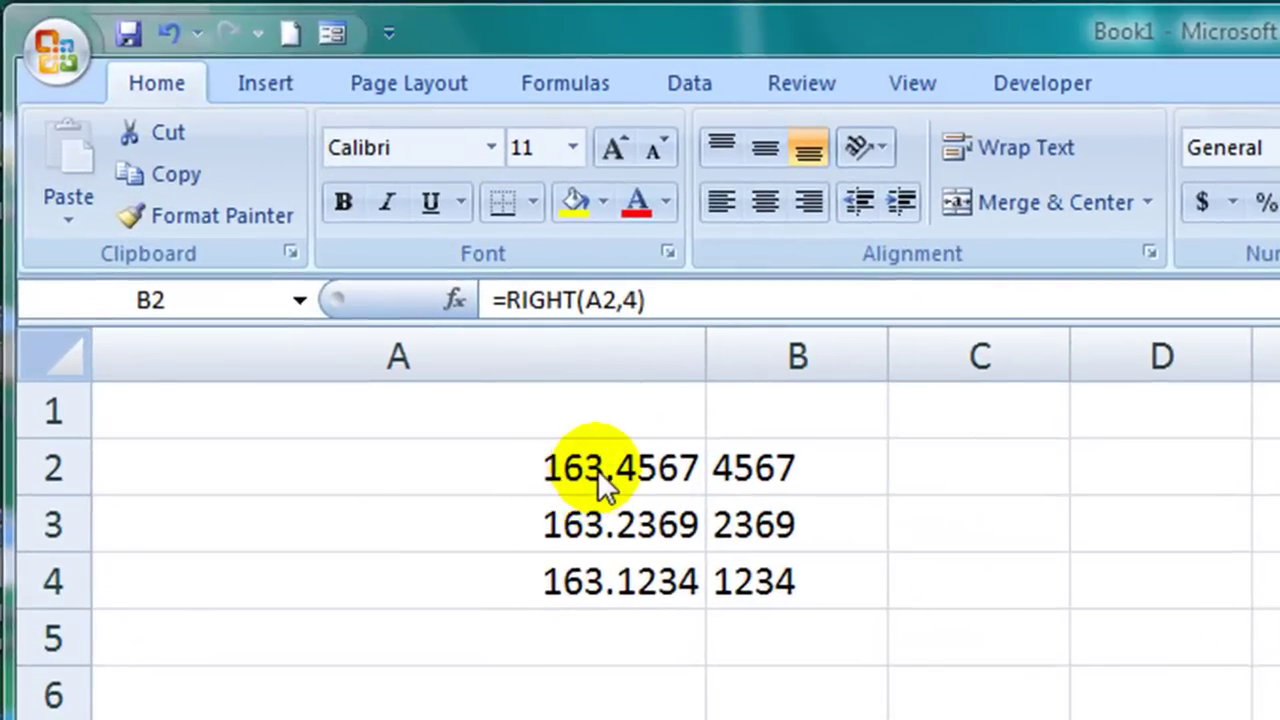
Enter =LEFT(A2,3) in C2 to extract the first three characters of the number in A2
left_click(960, 470)
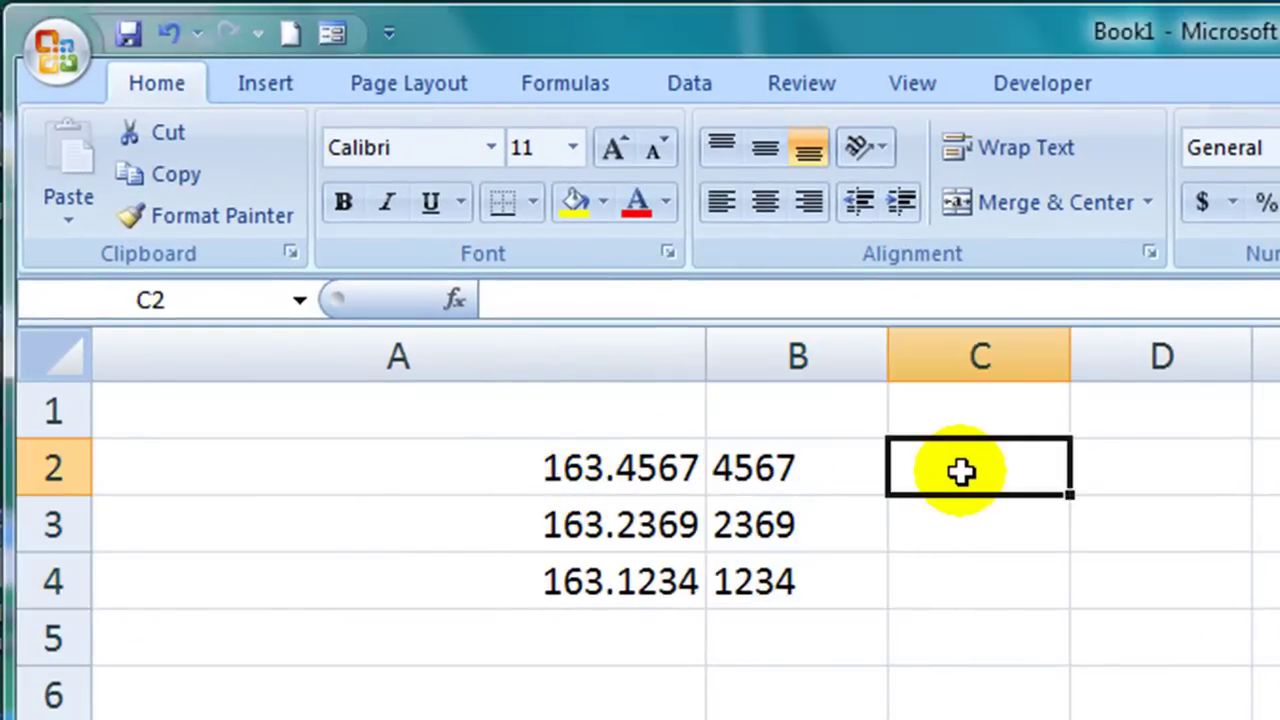
type("=left(")
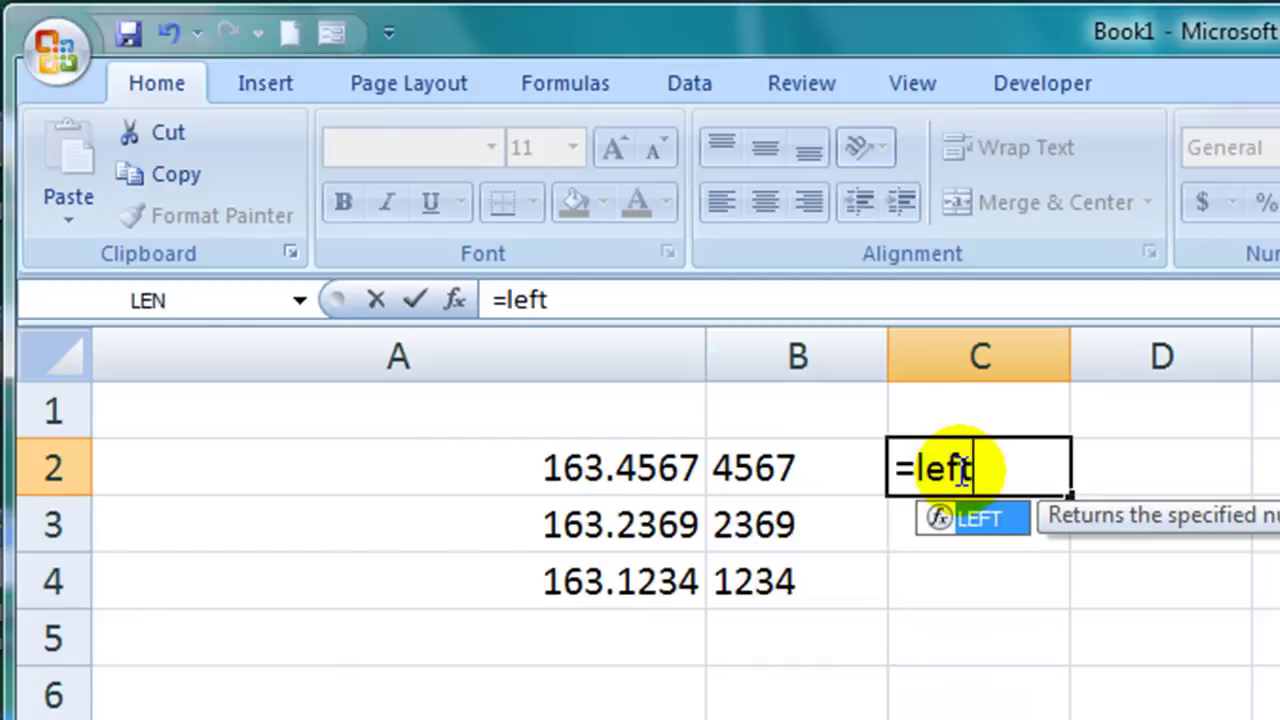
left_click(620, 468)
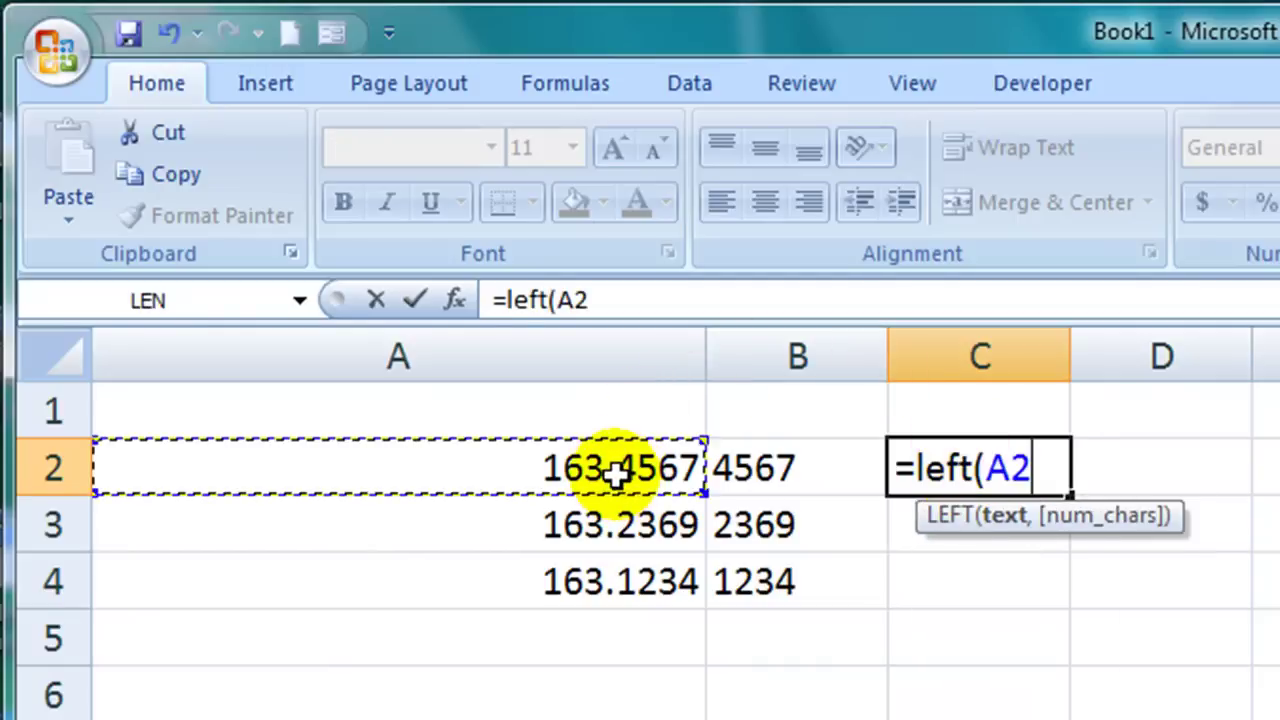
type(",")
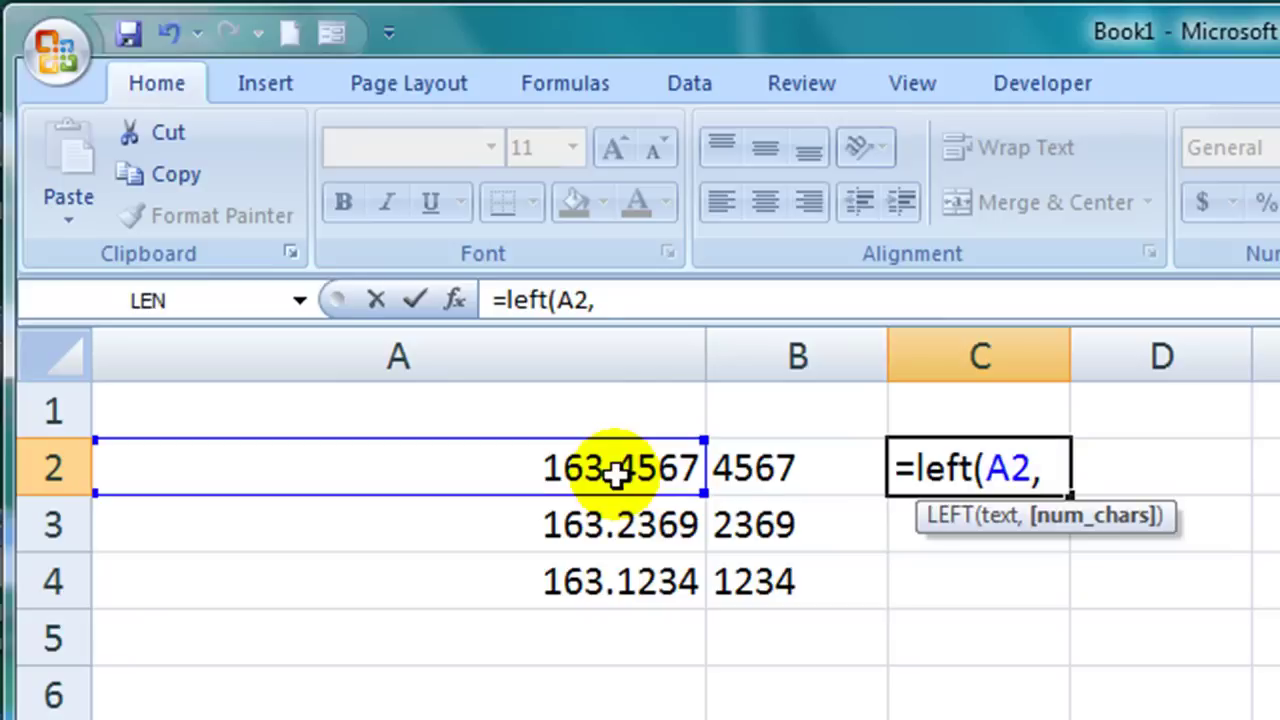
type("3)")
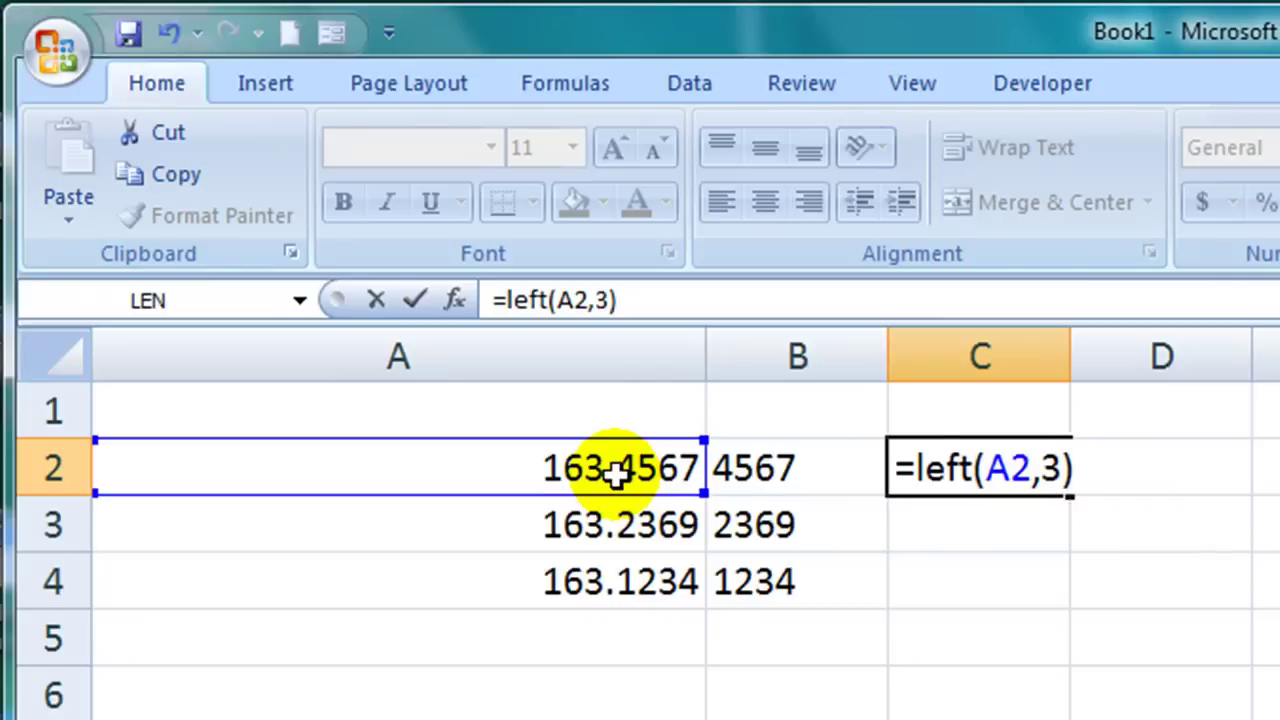
key("Return")
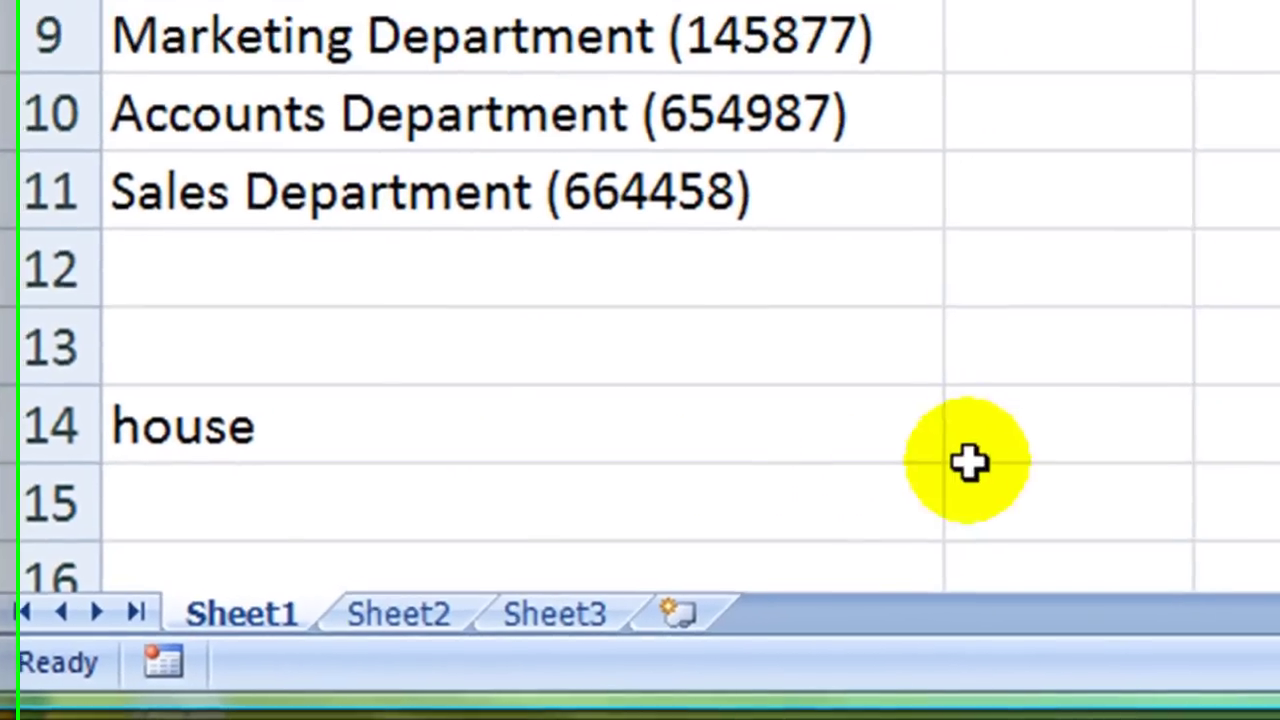
Enter =LEN(A14) in B14 to count the characters in the word house
left_click(1120, 415)
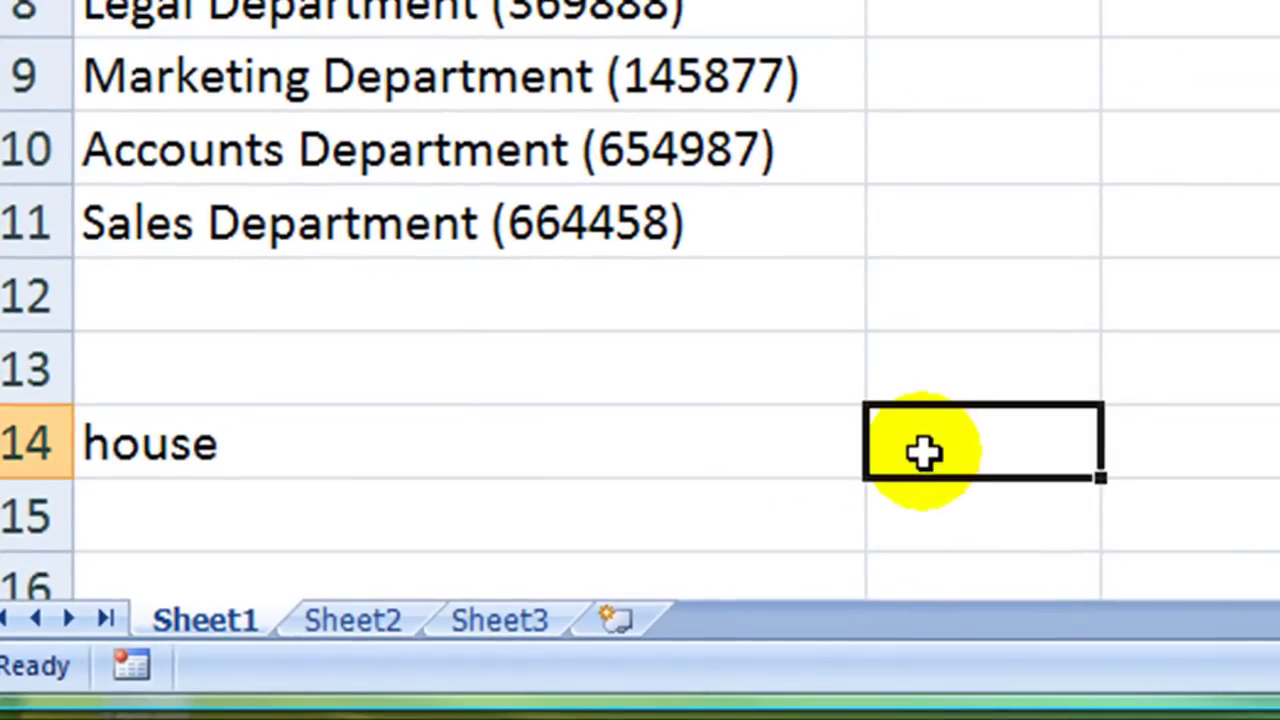
type("=len")
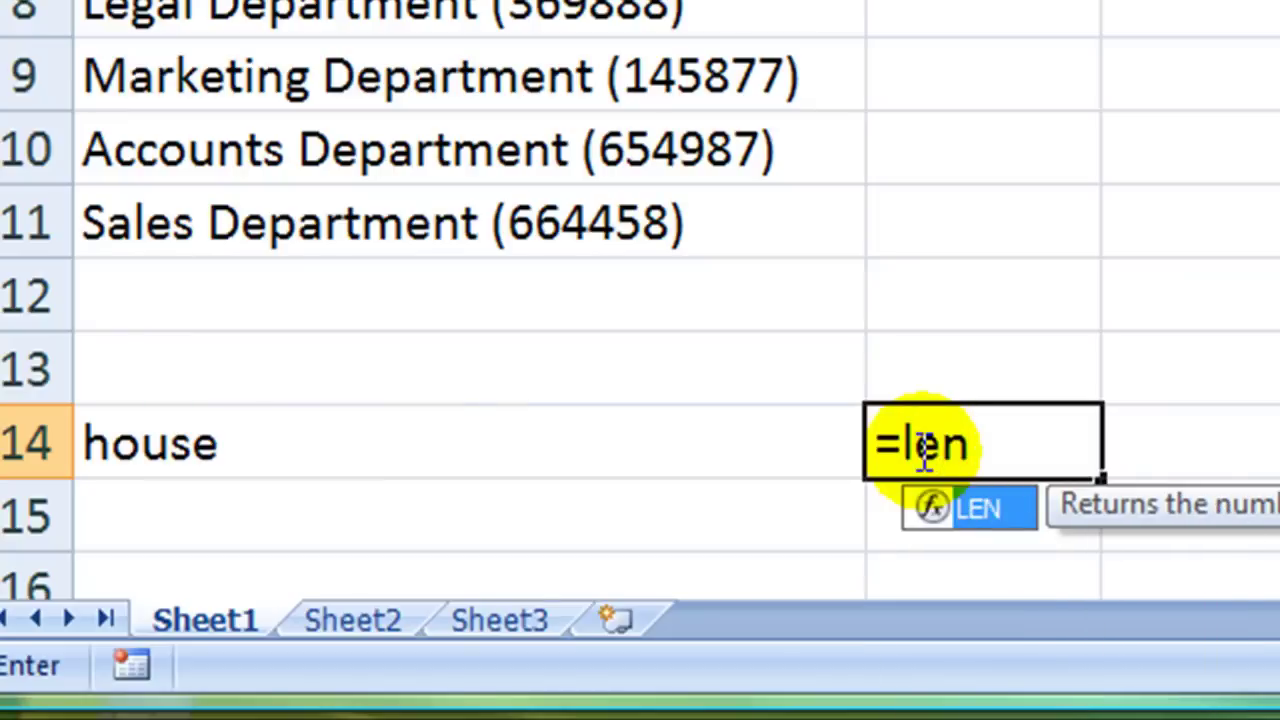
type("(")
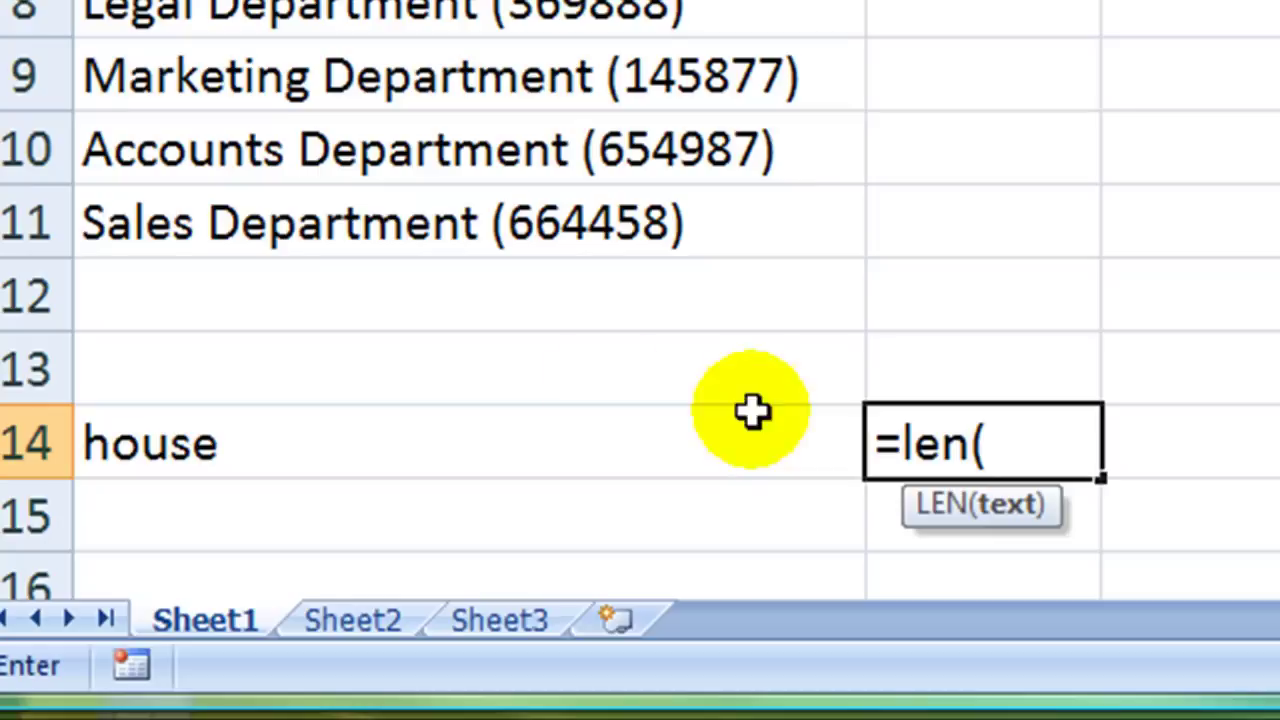
left_click(218, 445)
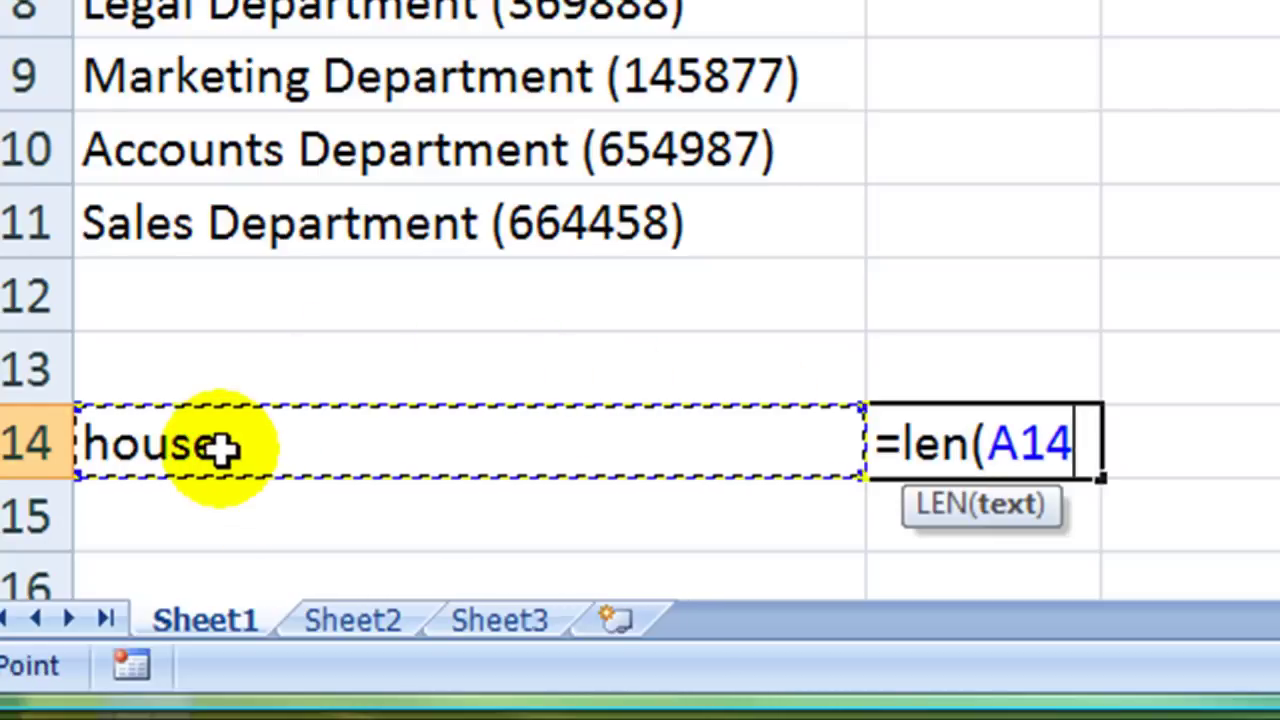
type(")")
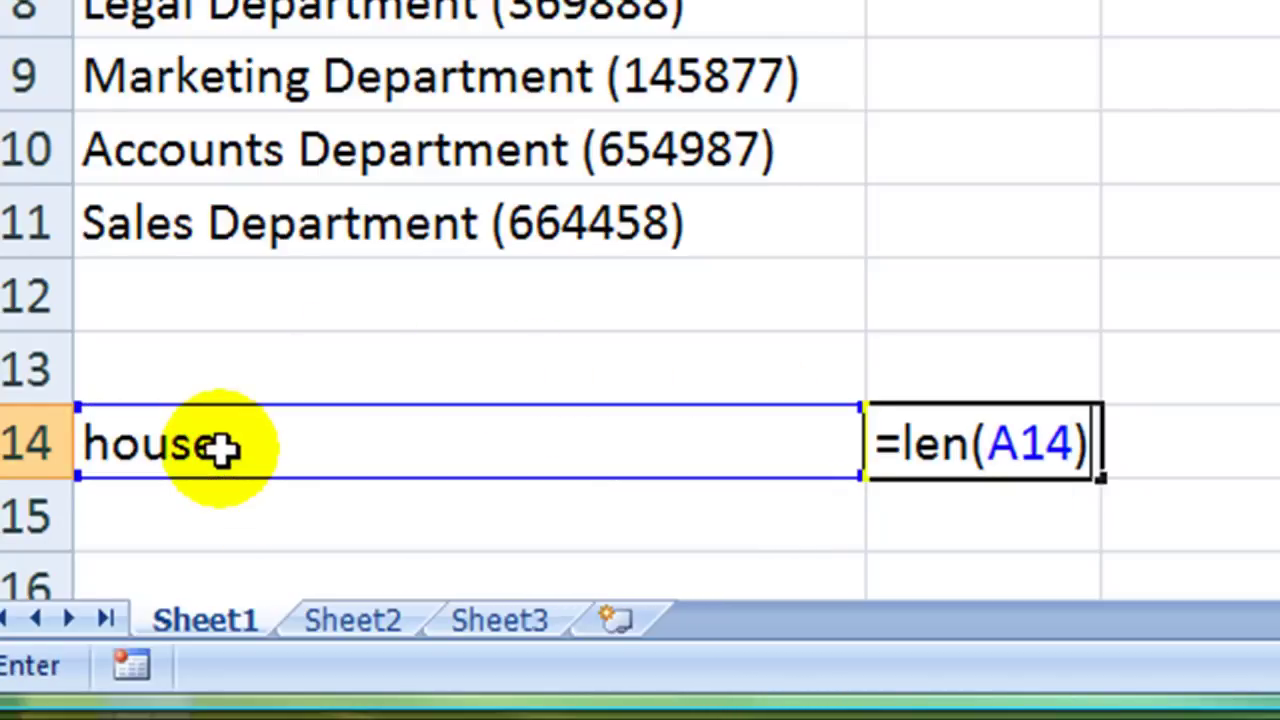
key("Return")
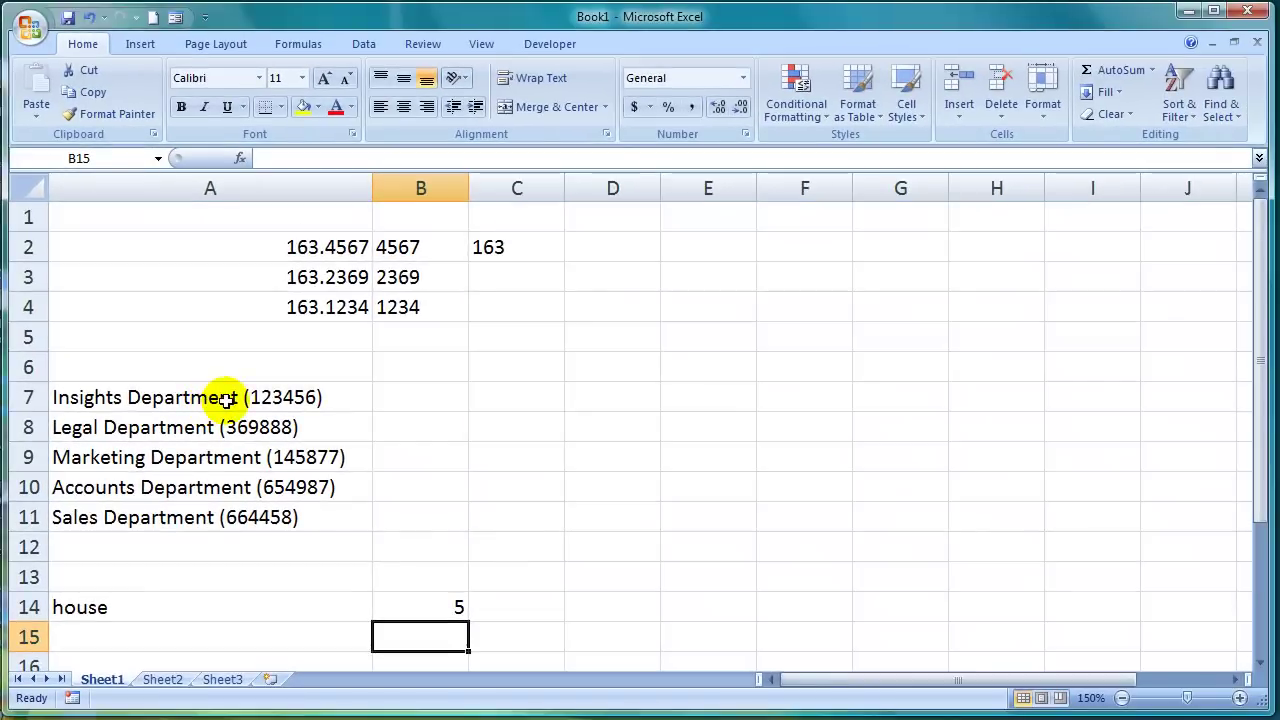
Enter =LEN(A7)-8 in B7 to calculate the Insights Department text length without the bracketed code
left_click(405, 398)
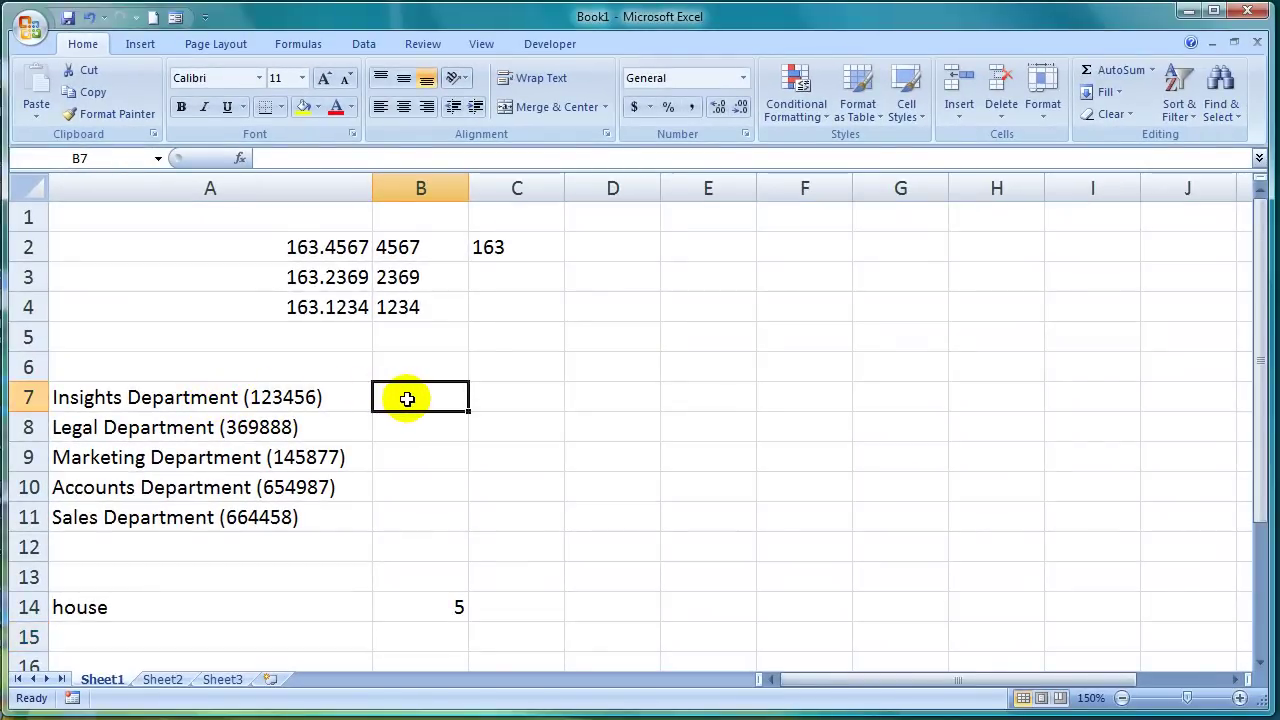
type("=len")
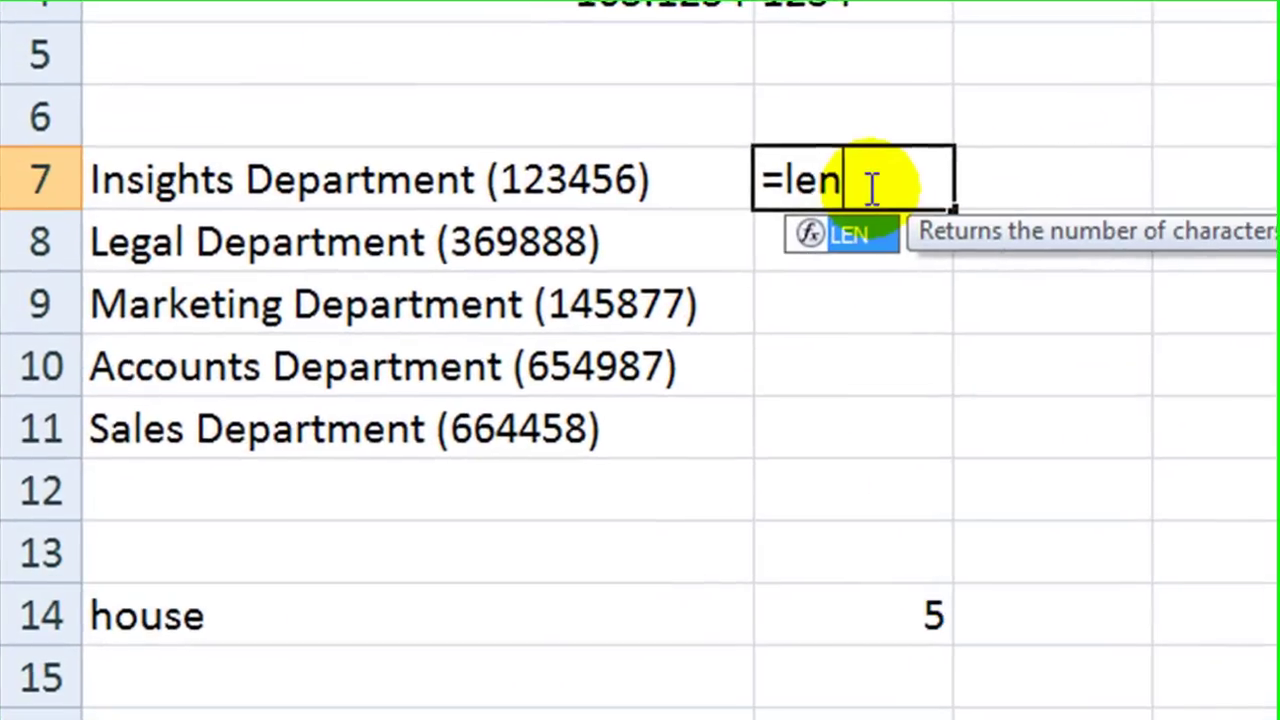
type("(")
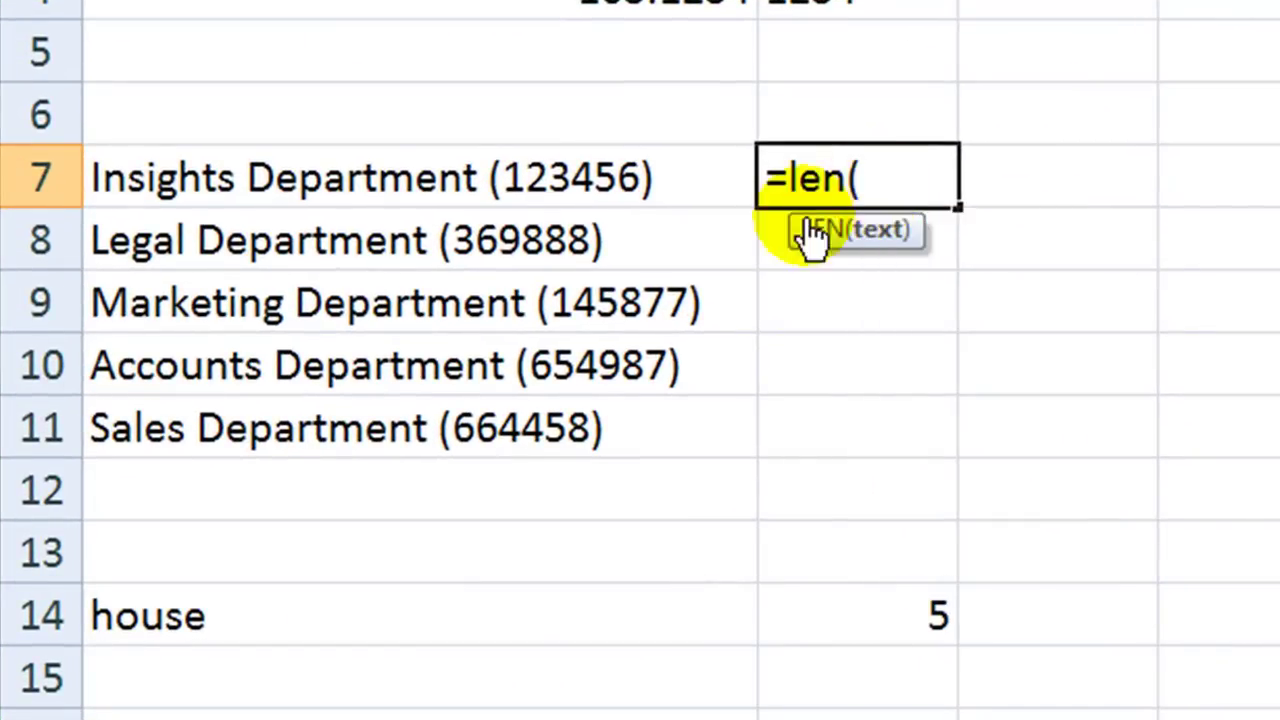
left_click(608, 165)
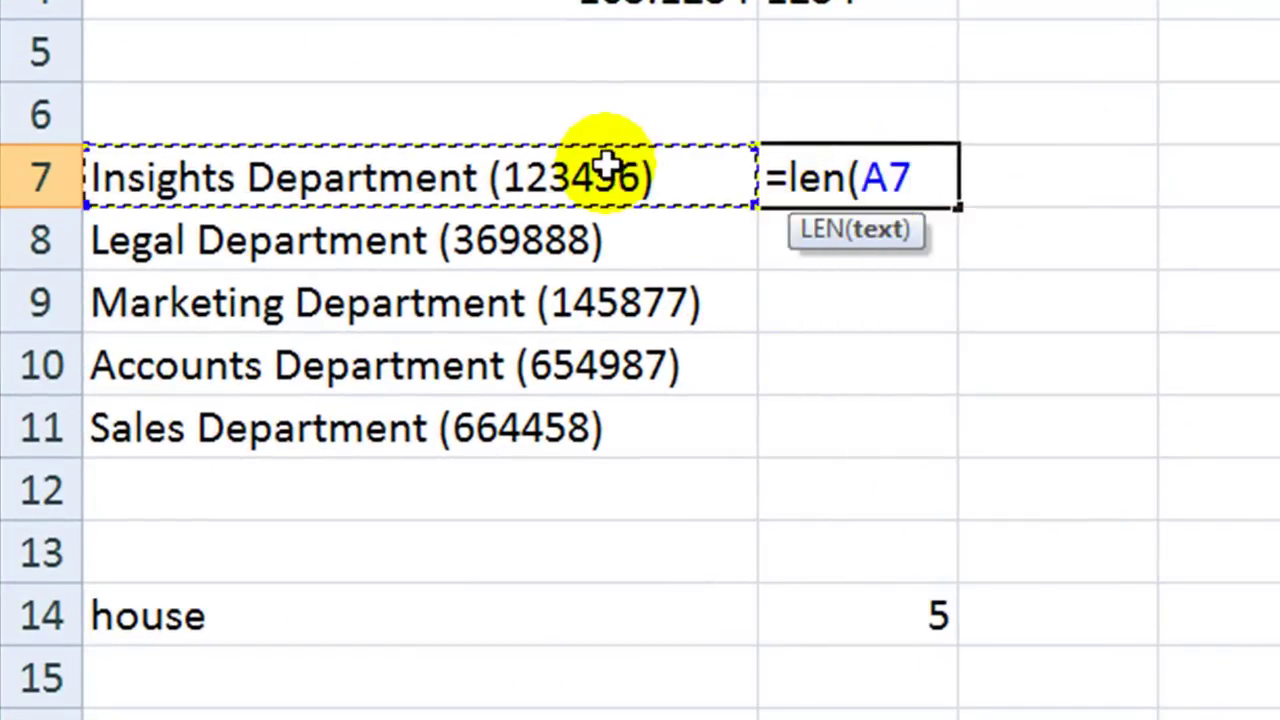
type(")-8")
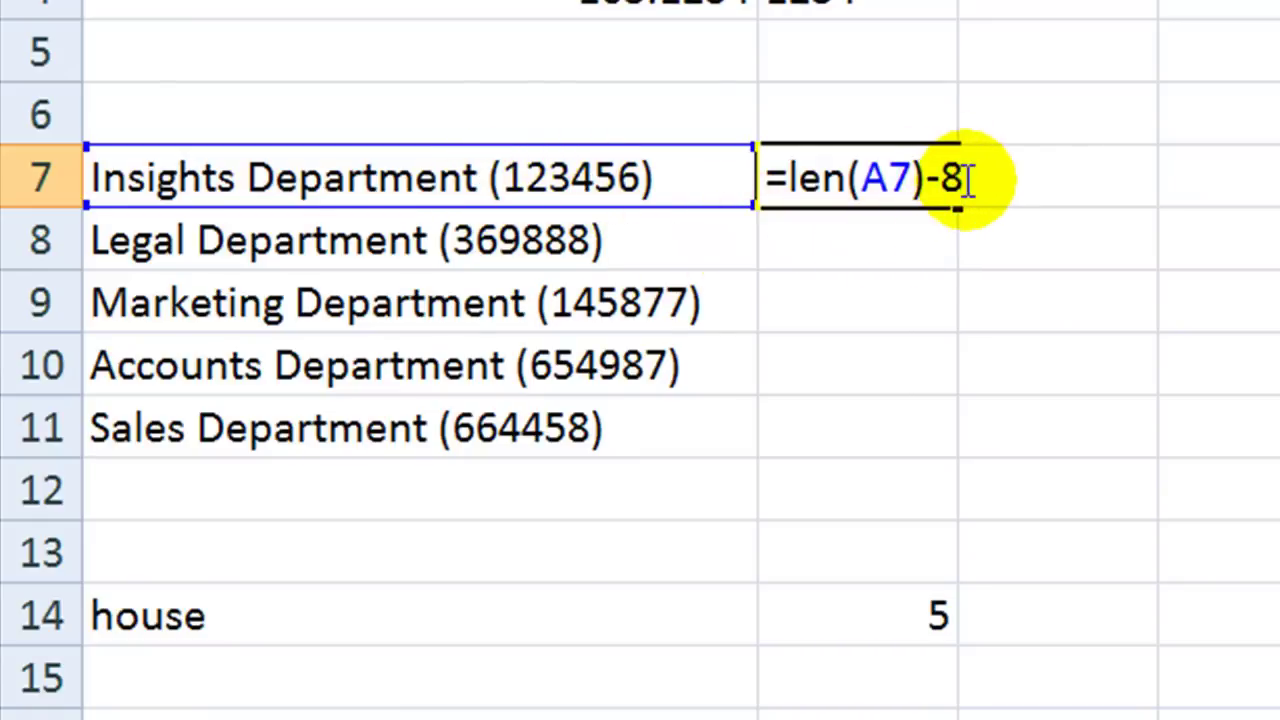
key("Return")
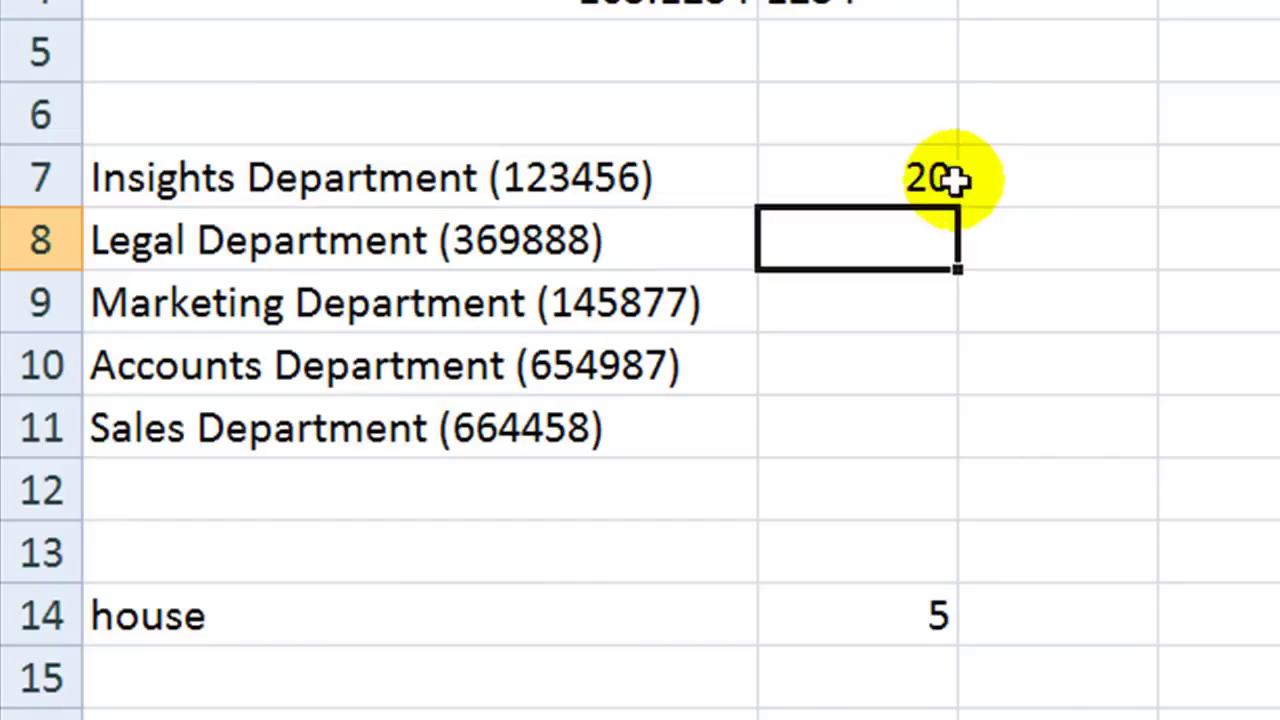
Fill the length formula from B7 down to B11 for the remaining departments
left_click(872, 180)
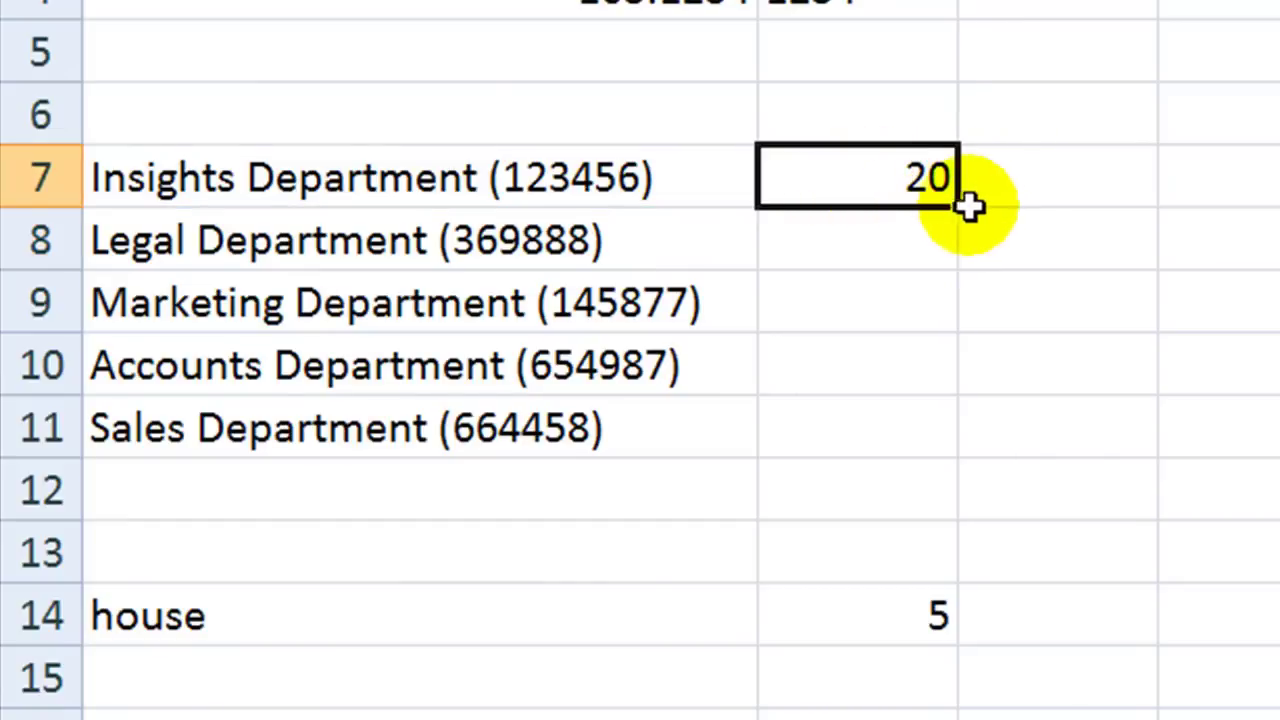
left_click_drag(960, 208, 951, 434)
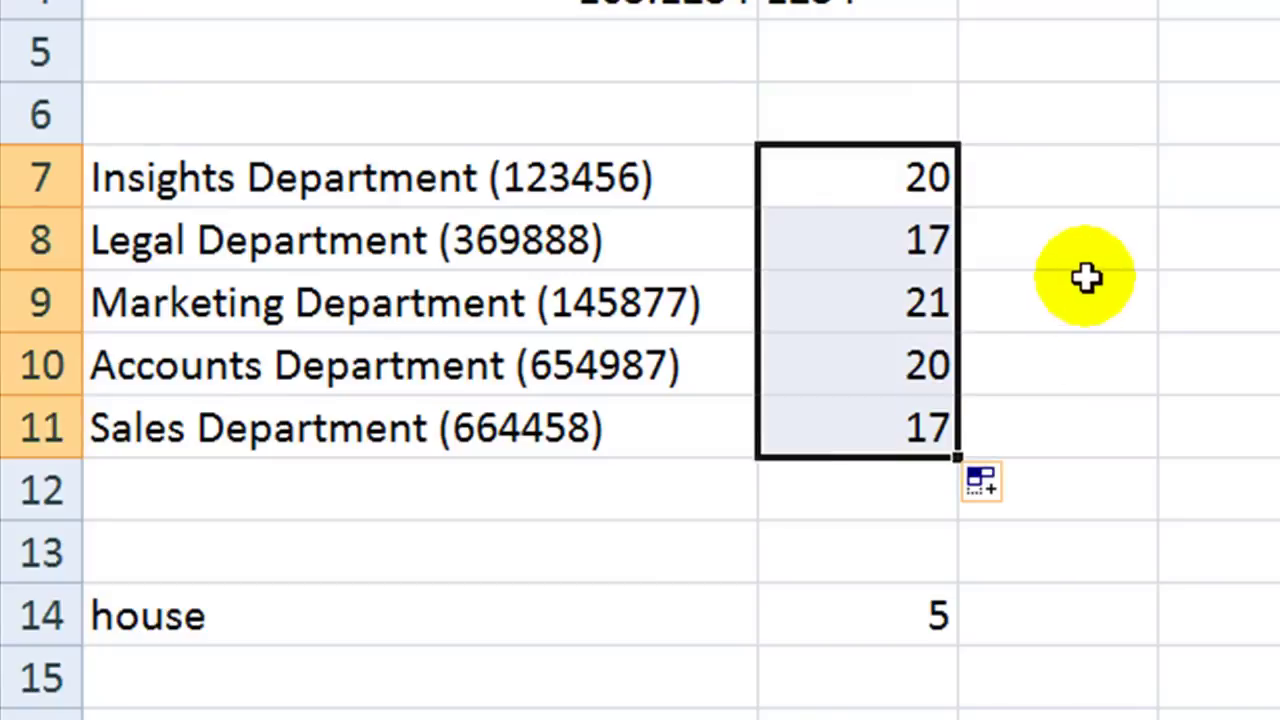
left_click(1091, 277)
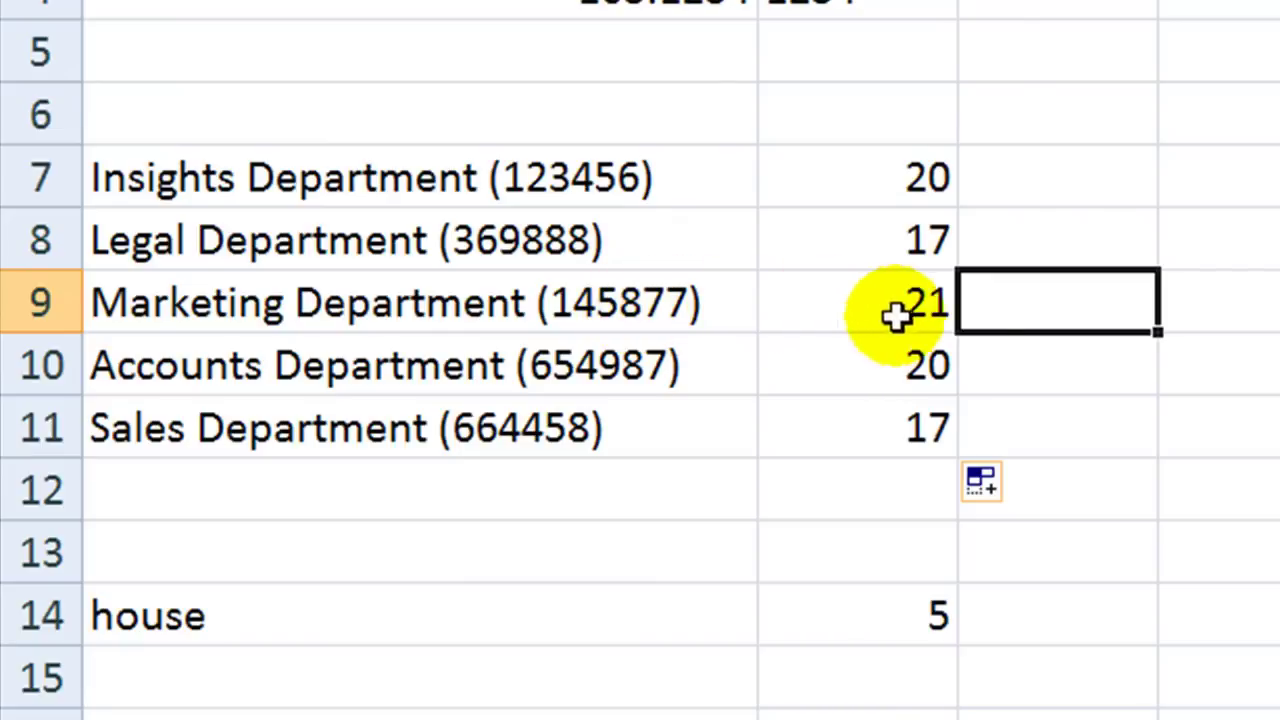
Enter =LEFT(A7,LEN(A7)-8) in C7 to extract the Insights Department name without its bracketed code
left_click(1062, 183)
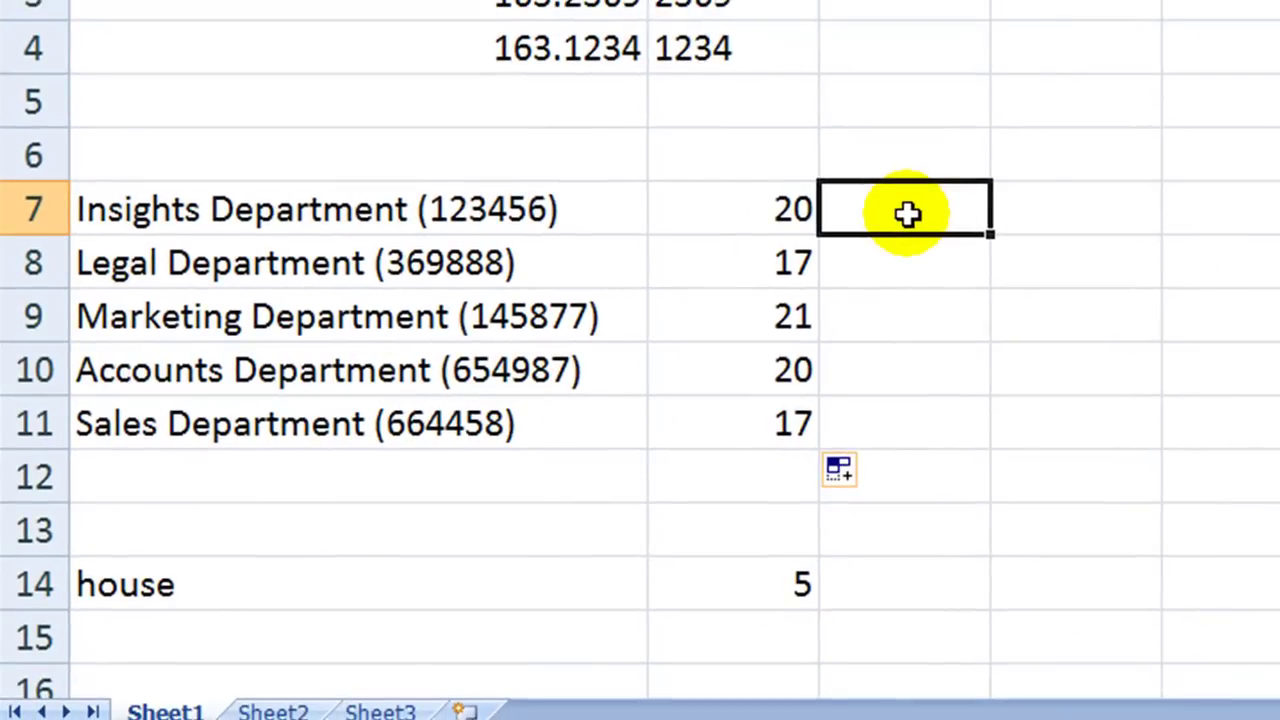
type("=len")
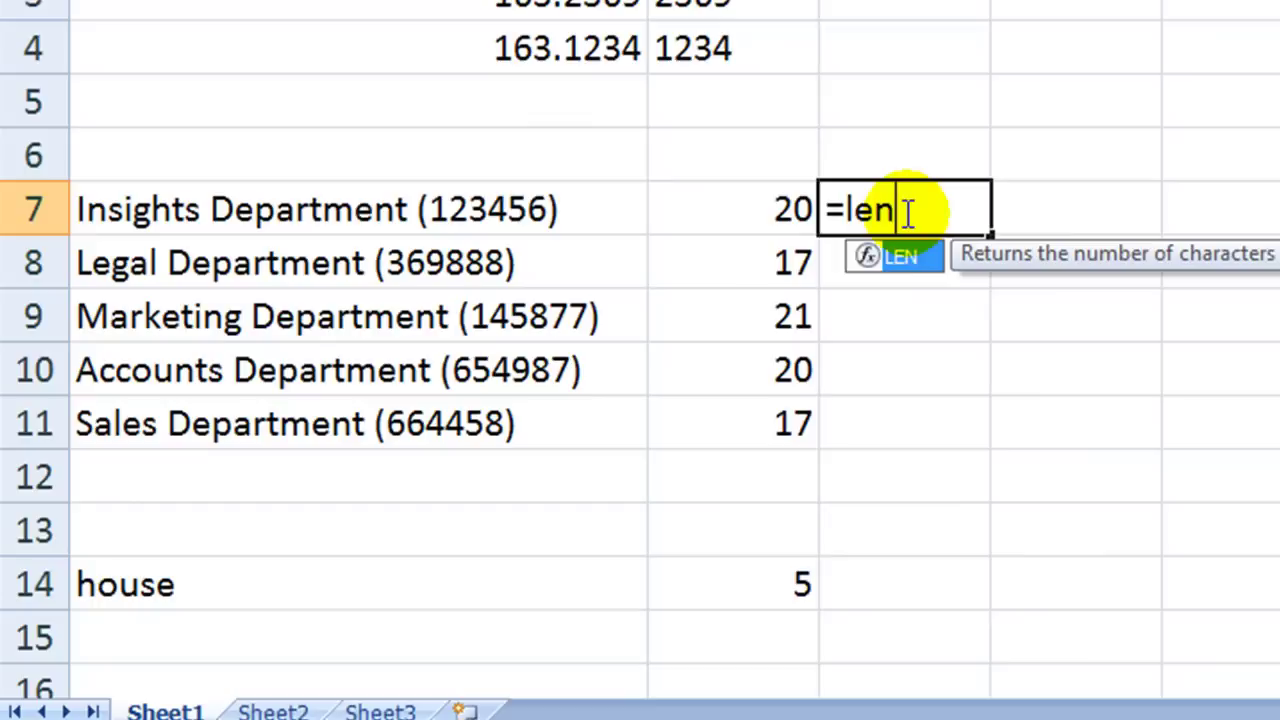
key("BackSpace")
type("ft(")
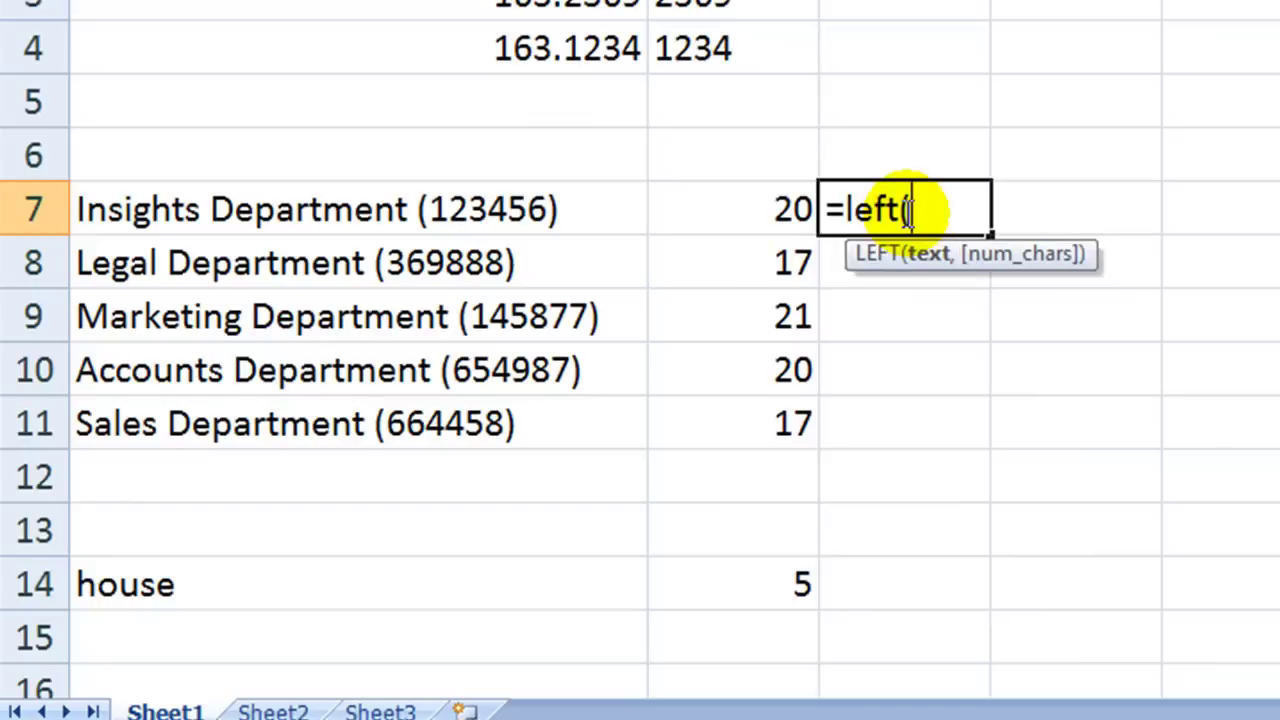
left_click(492, 200)
type(",")
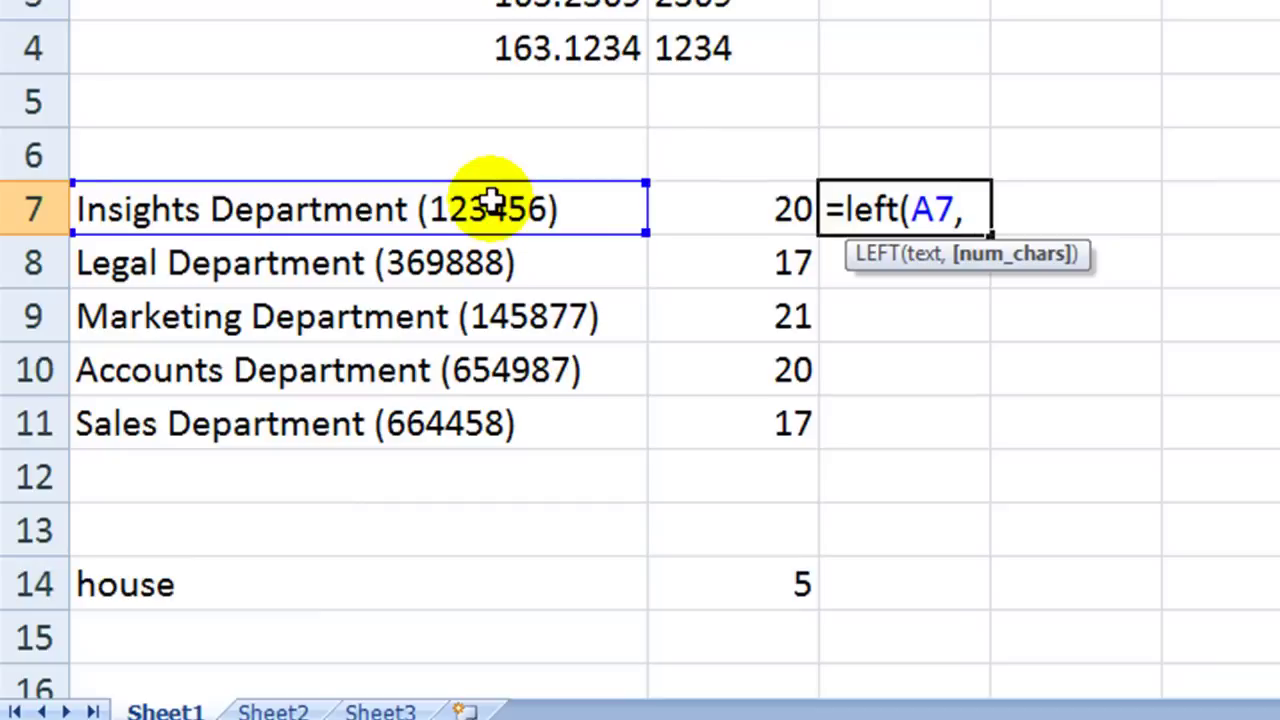
type("len(")
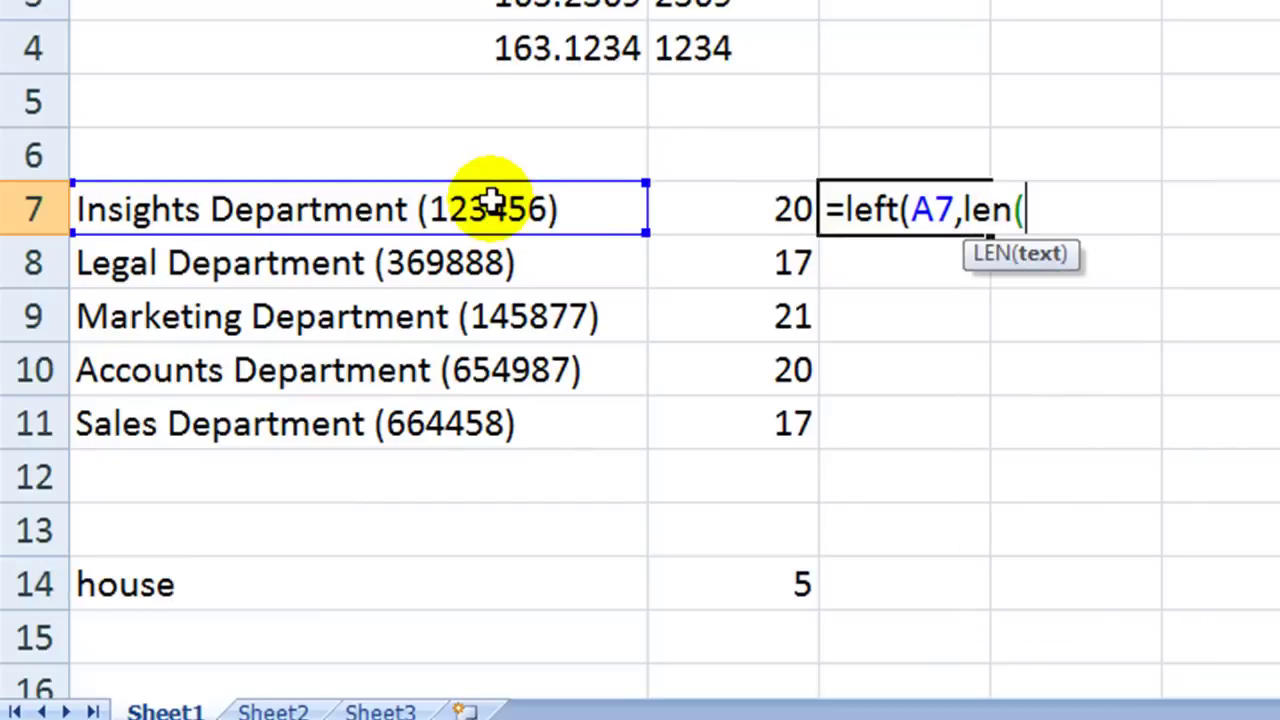
left_click(492, 200)
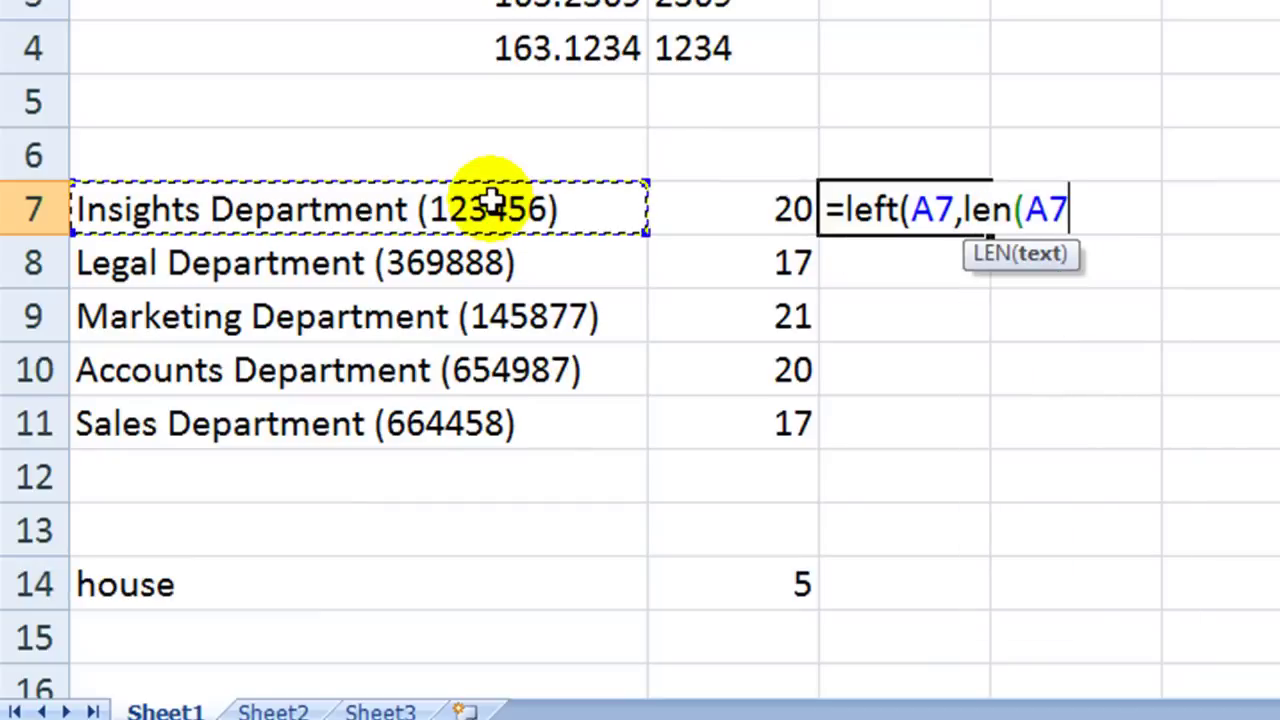
type(")")
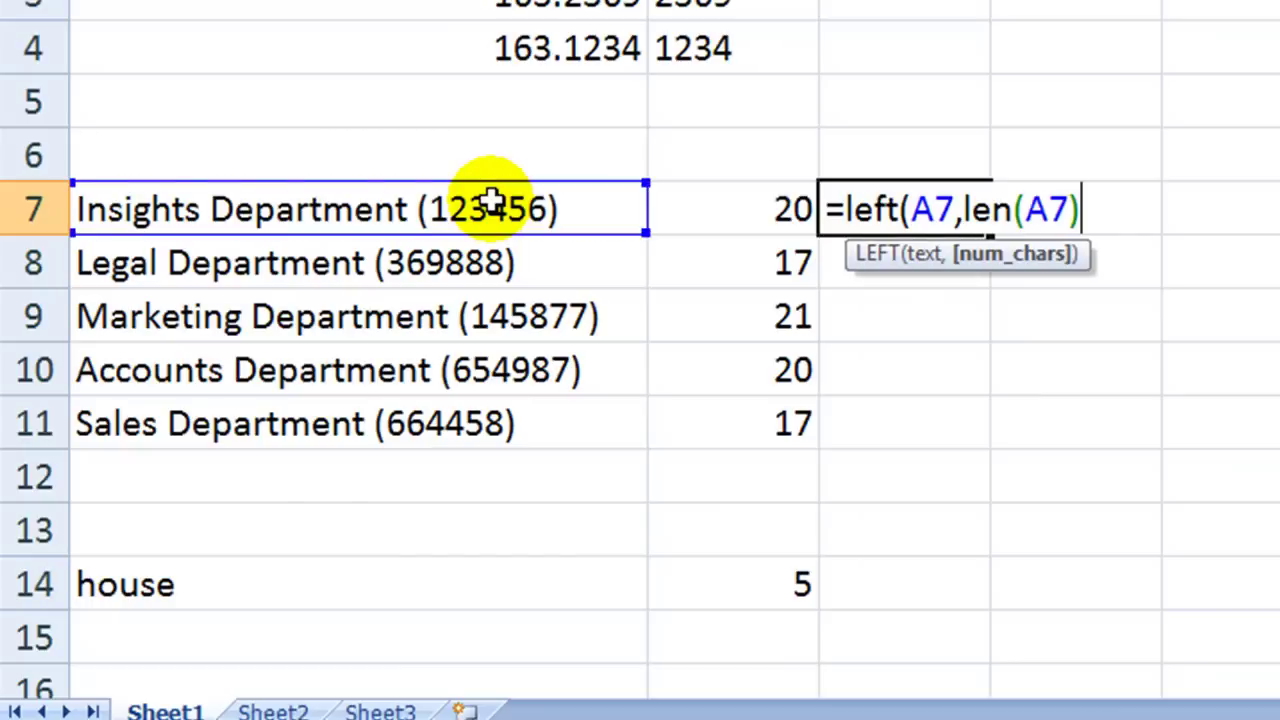
type("-8)")
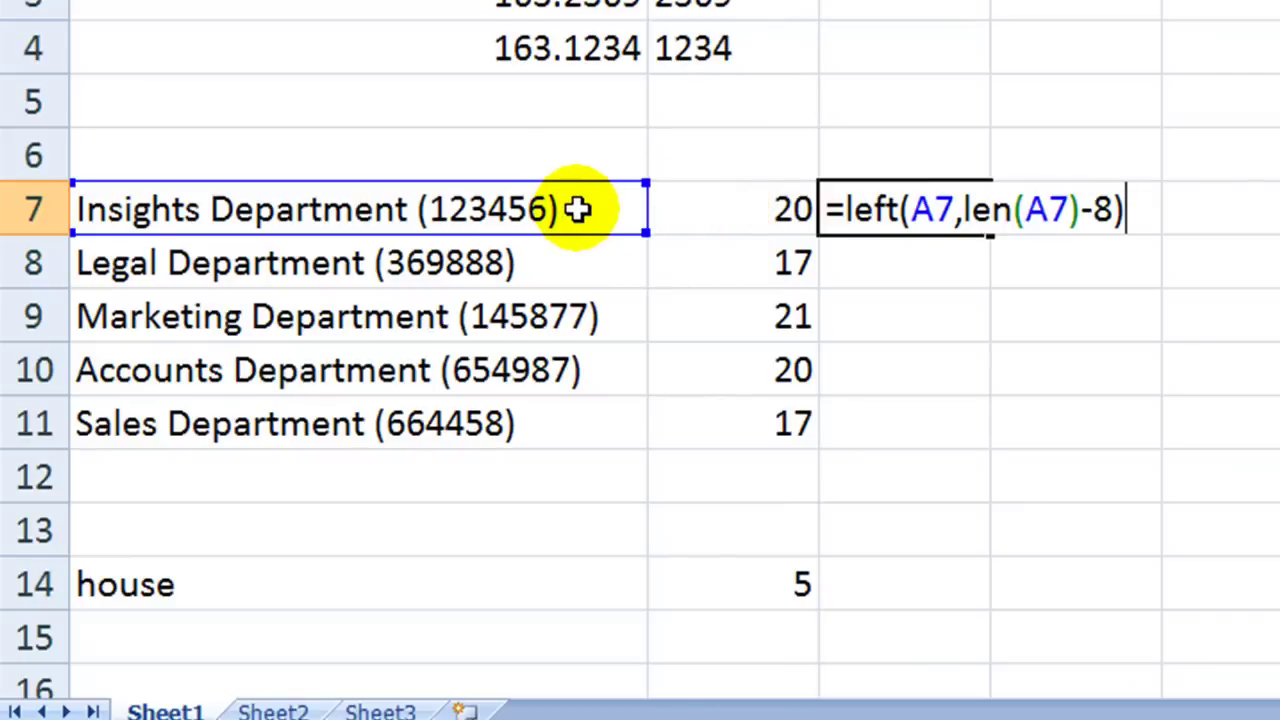
key("Return")
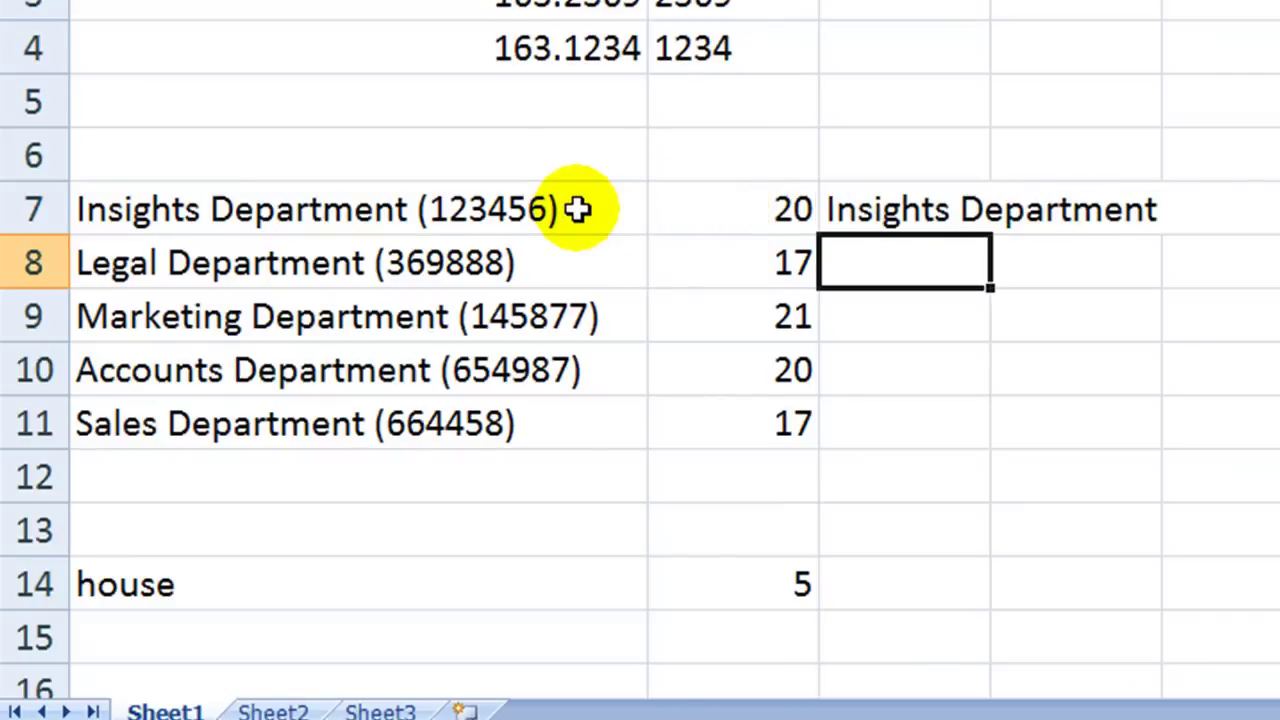
Fill the name-extraction formula from C7 down to C11 for the remaining departments
left_click(914, 213)
left_click_drag(993, 237, 972, 440)
left_click(1240, 272)
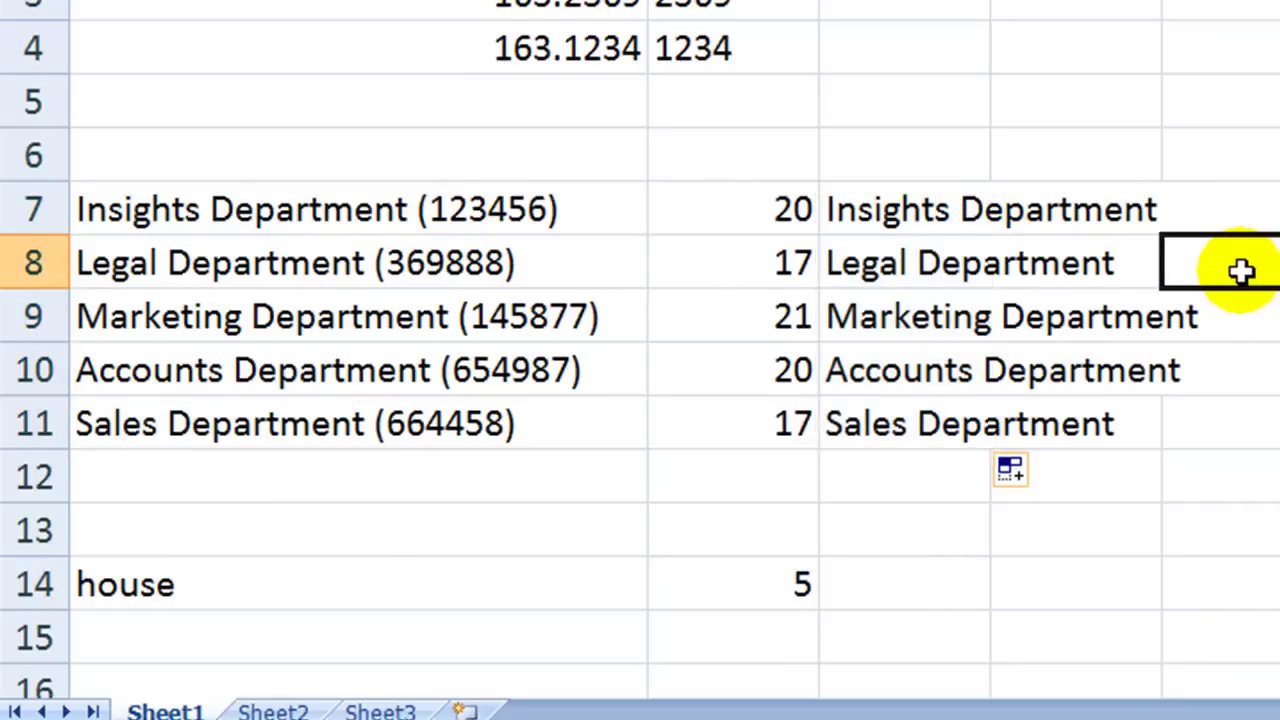